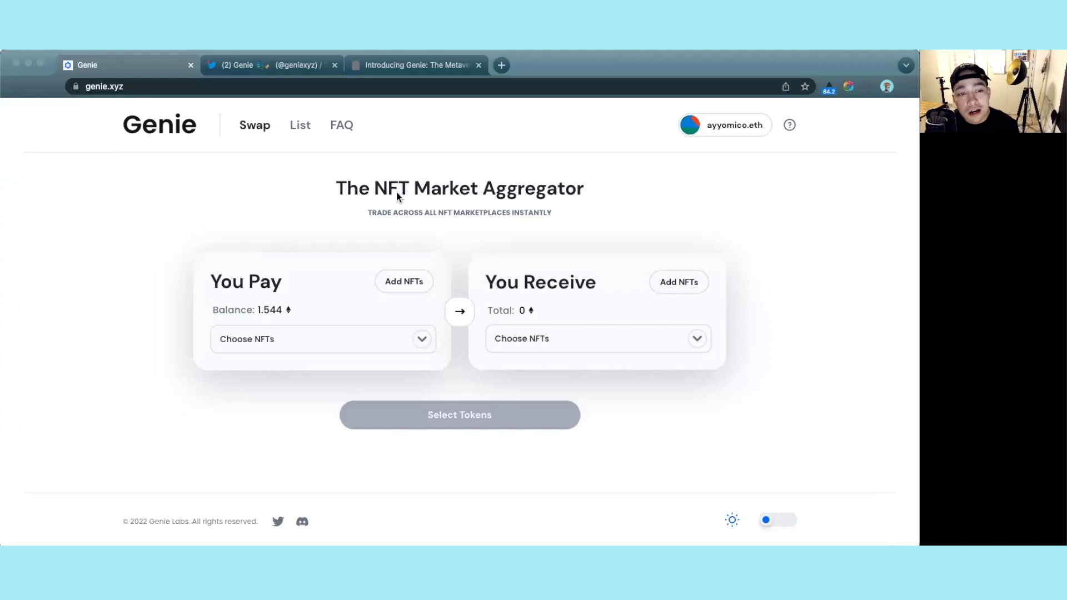
# Read the Introducing Genie article in Mirror down to its Genie Swap batch-swapping section
pyautogui.click(393, 69)
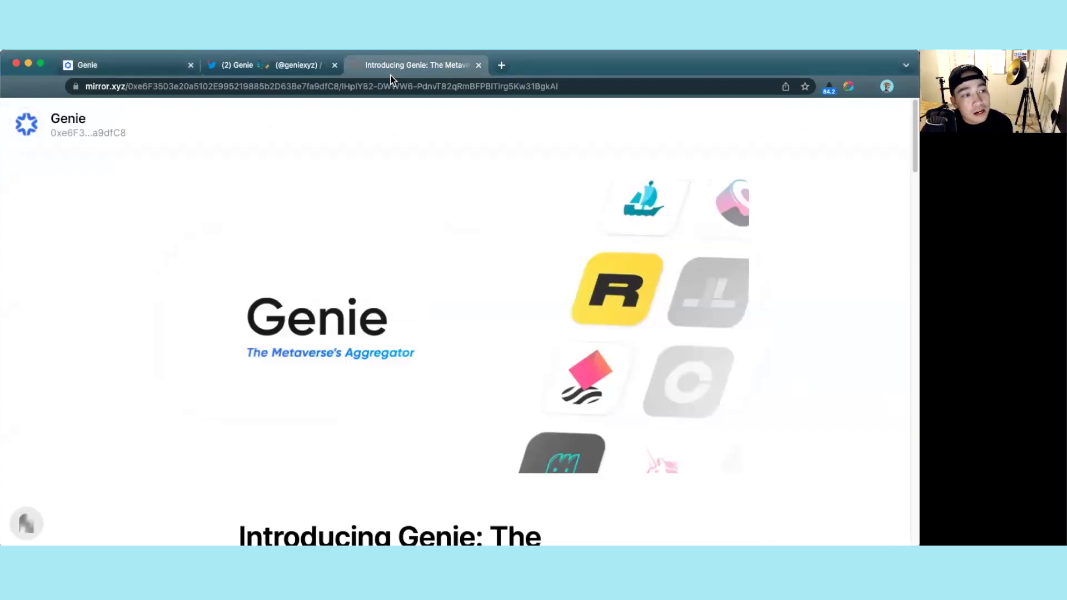
pyautogui.scroll(-2, 535, 314)
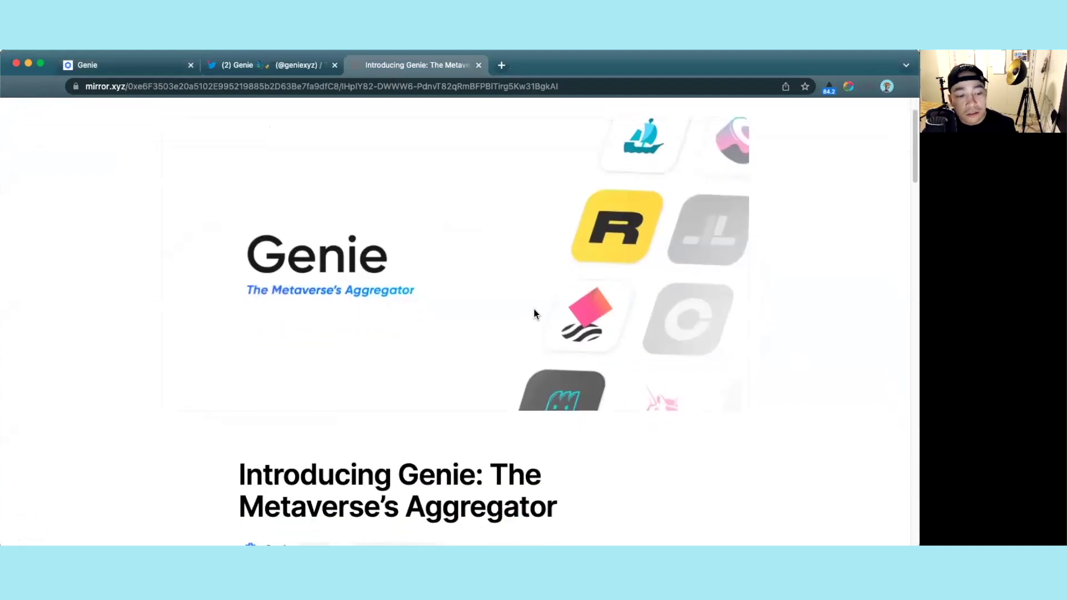
pyautogui.scroll(-5, 535, 313)
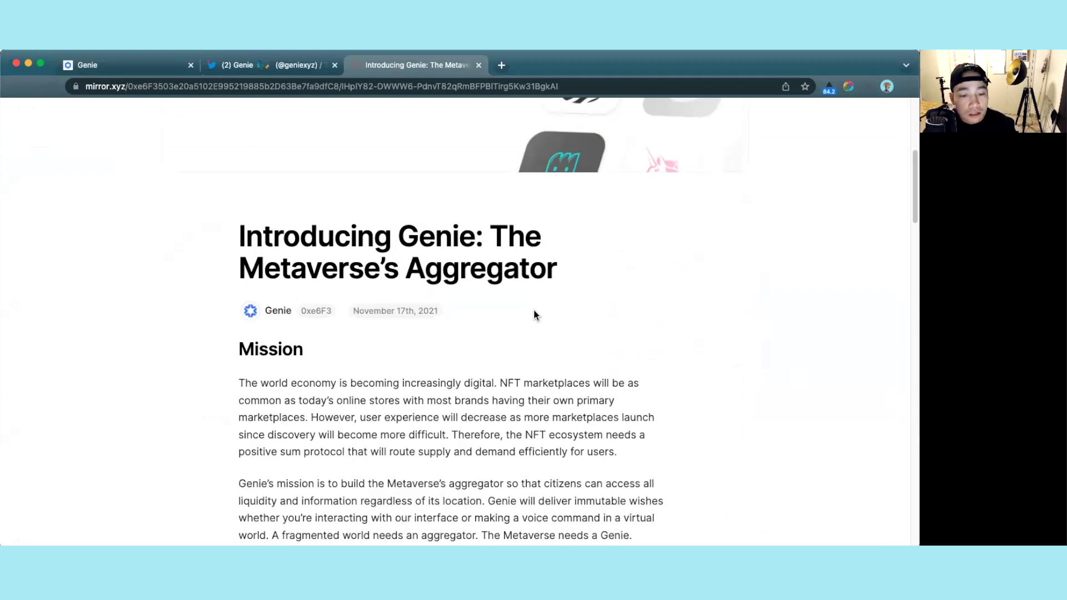
pyautogui.scroll(-2, 534, 314)
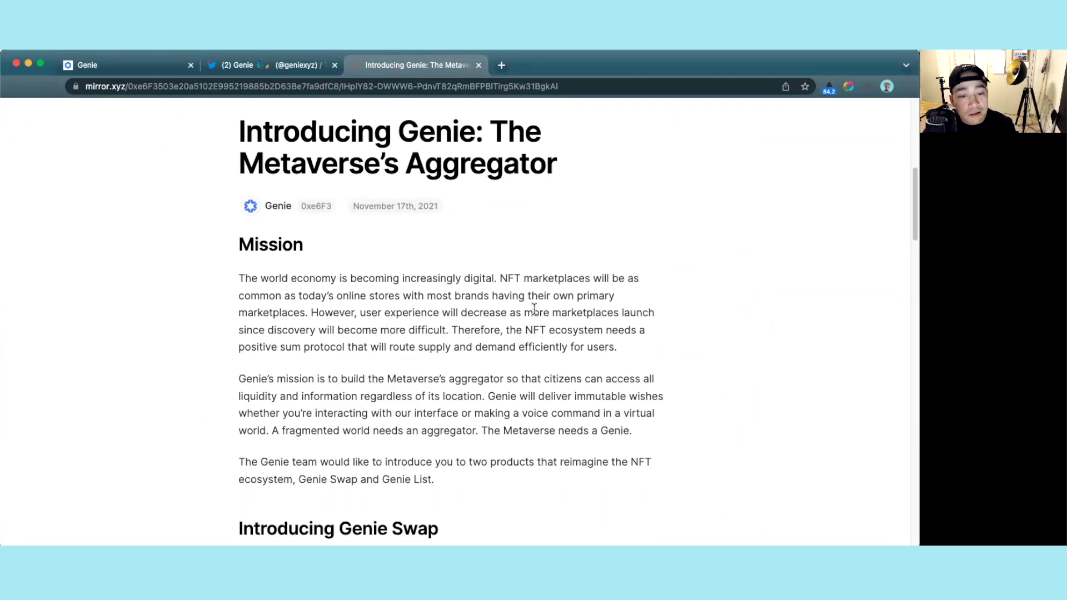
pyautogui.scroll(-3, 533, 309)
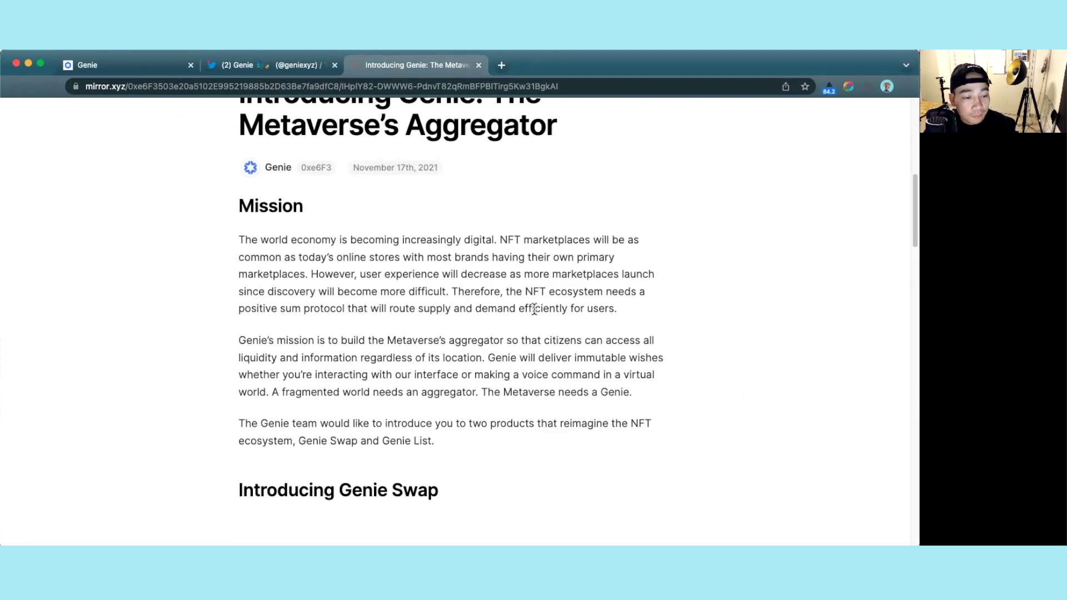
pyautogui.scroll(-4, 535, 310)
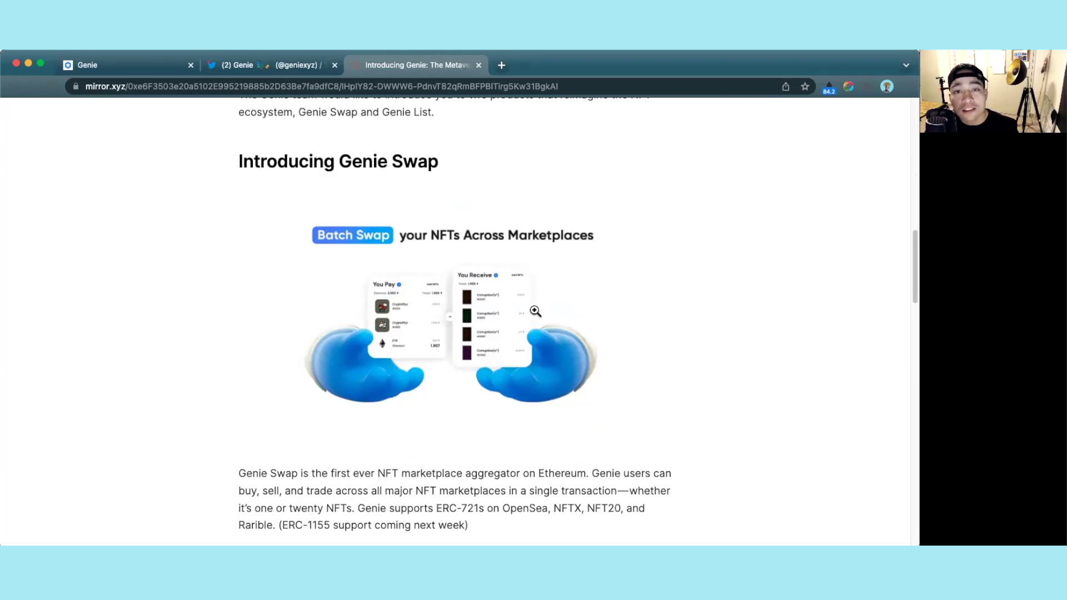
pyautogui.scroll(-3, 535, 311)
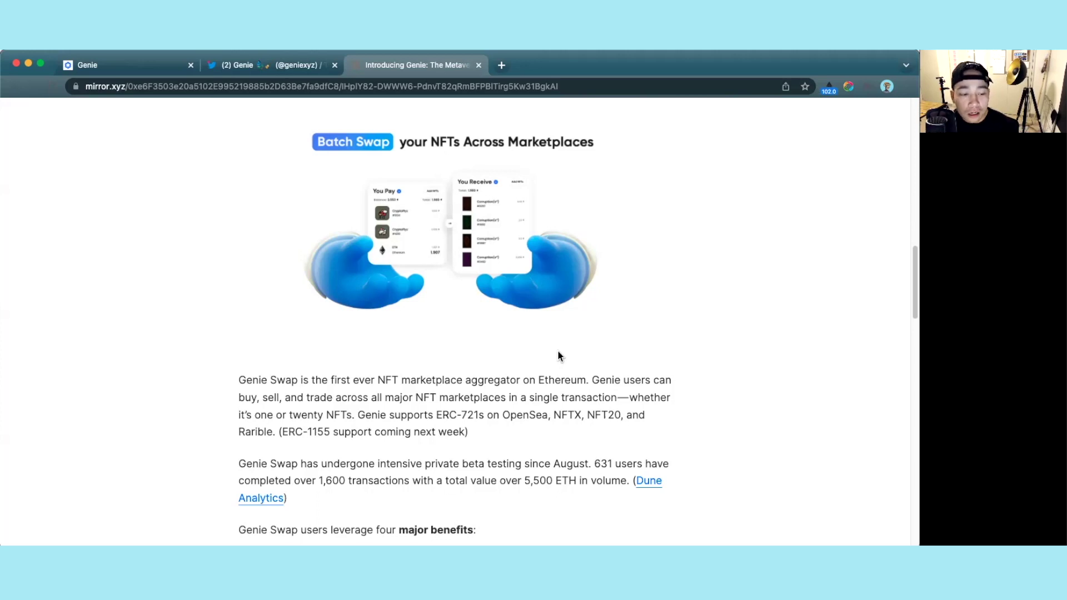
pyautogui.scroll(-4, 558, 353)
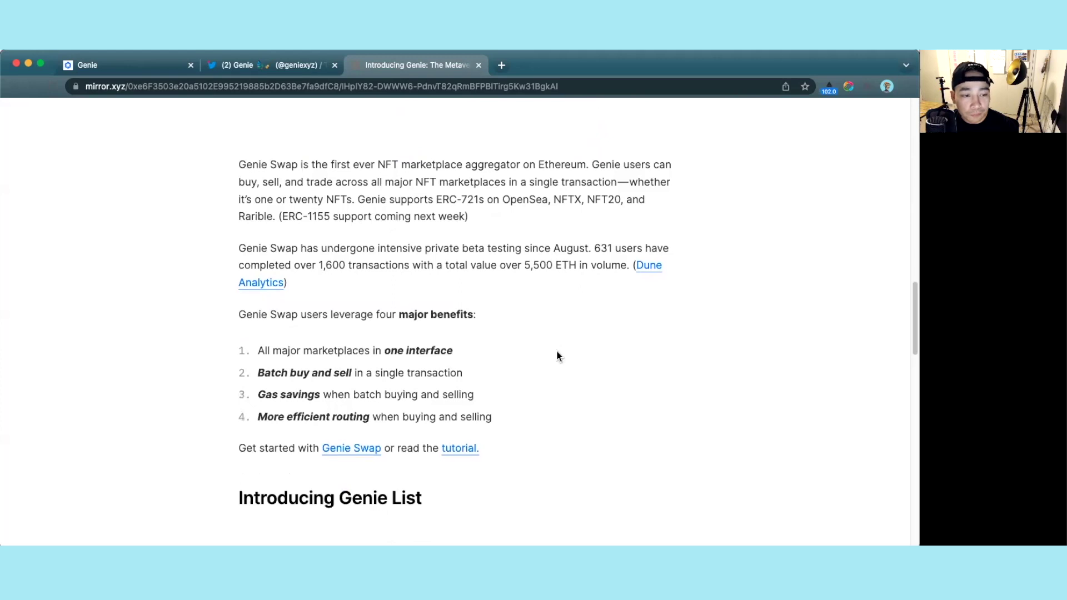
pyautogui.scroll(-1, 558, 353)
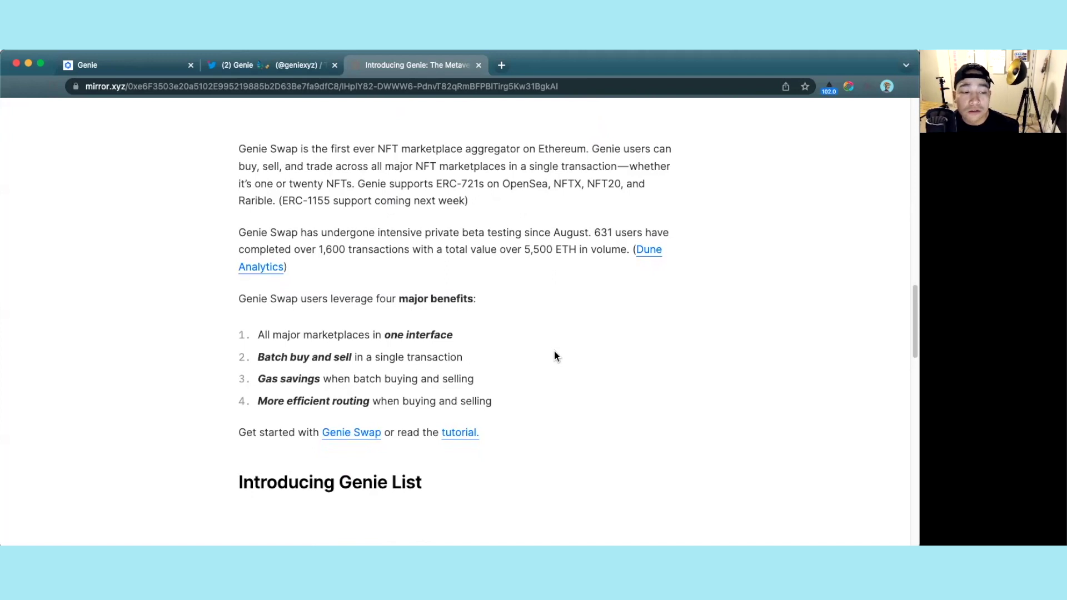
# Scroll to the article's closing Join the Genie Community section with its Twitter and Discord links
pyautogui.scroll(-7, 551, 351)
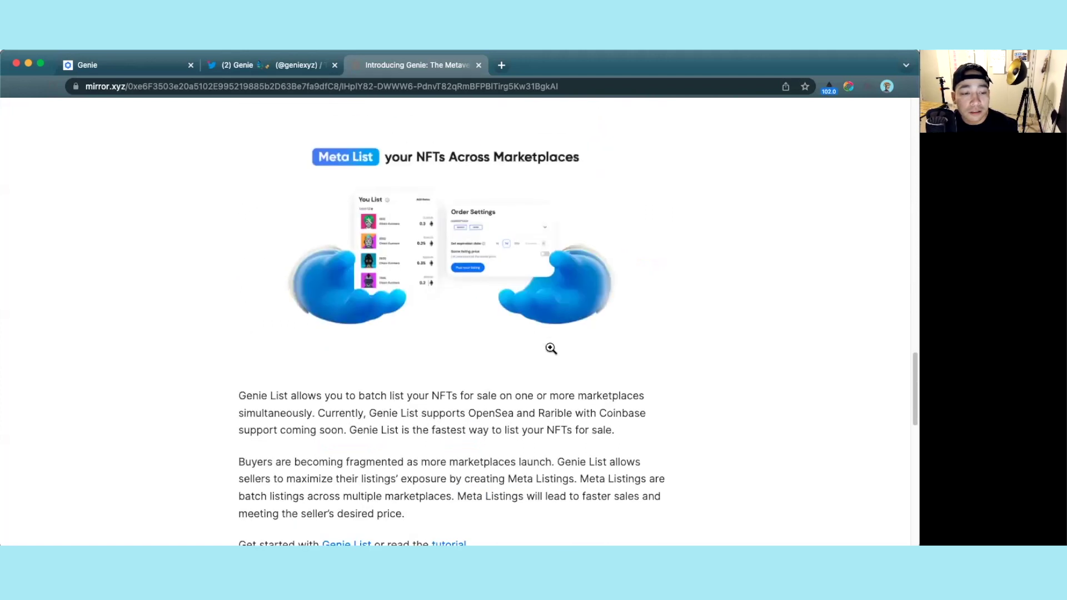
pyautogui.scroll(-5, 550, 348)
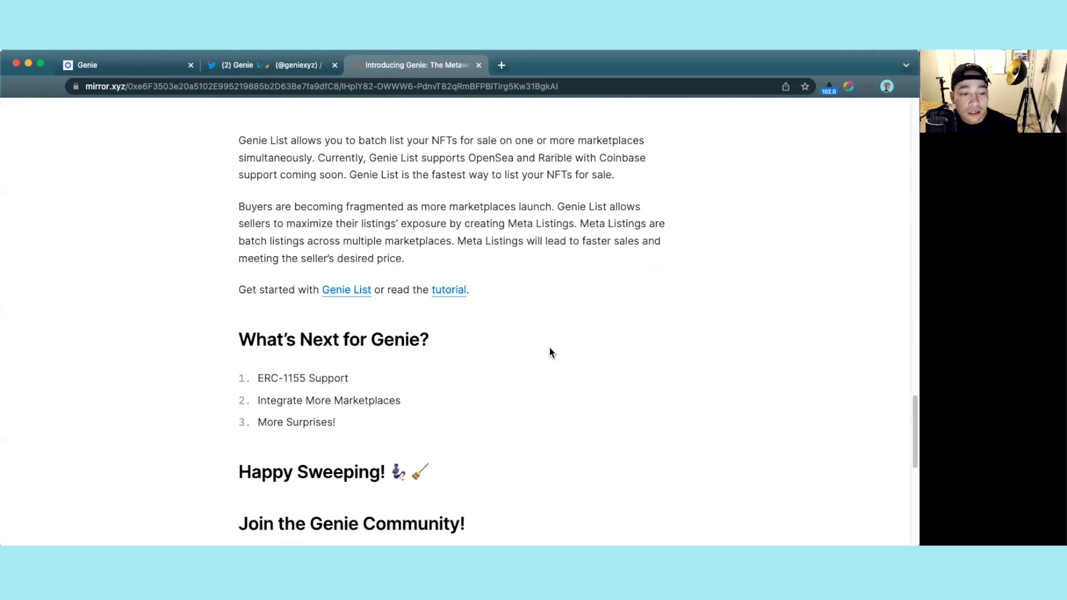
pyautogui.scroll(-6, 550, 350)
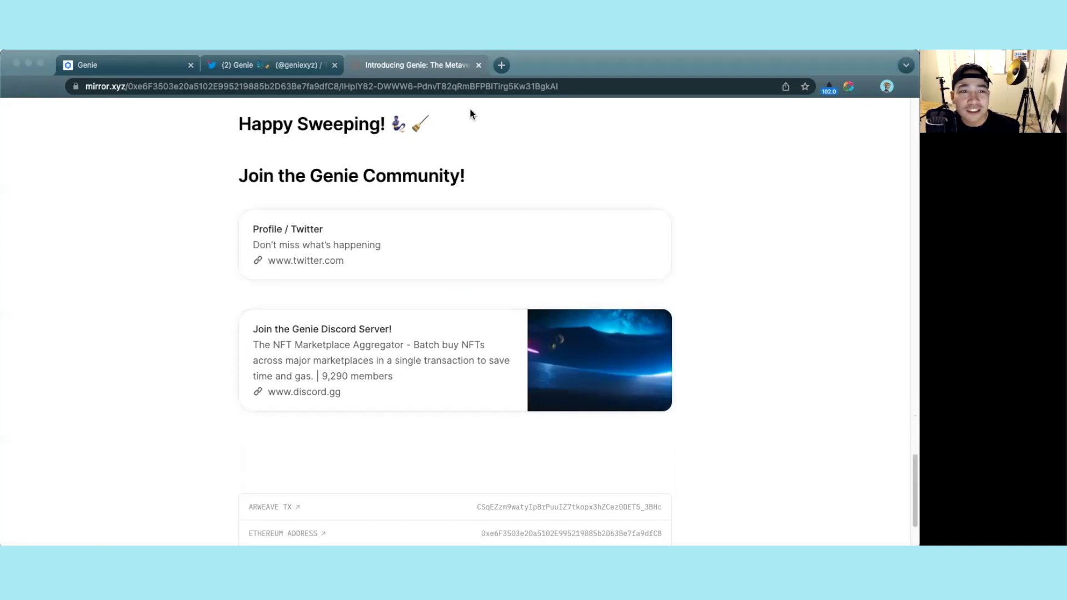
pyautogui.click(262, 66)
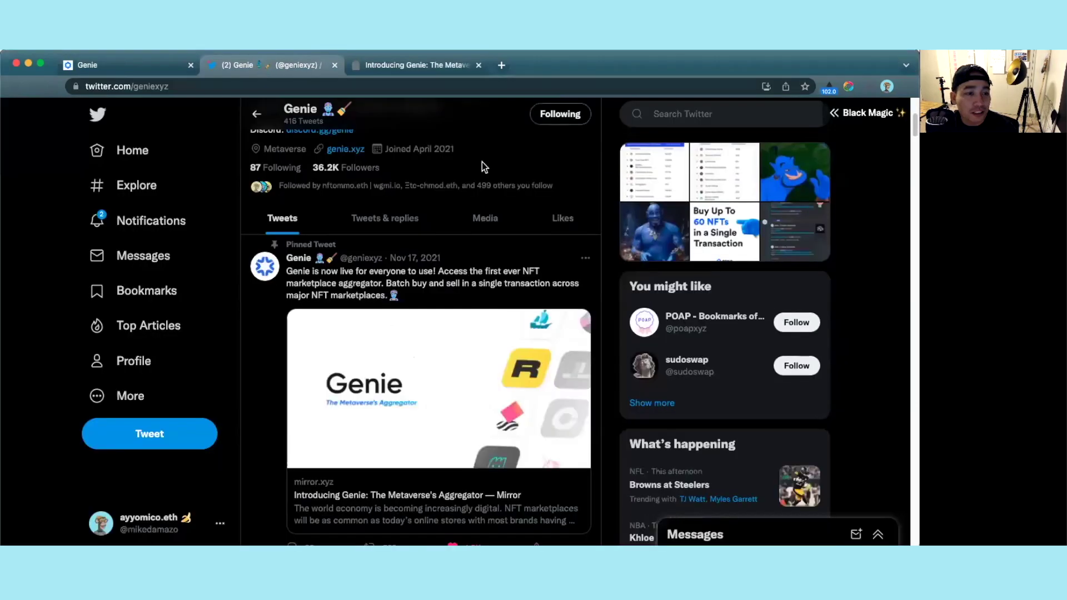
pyautogui.scroll(2, 535, 213)
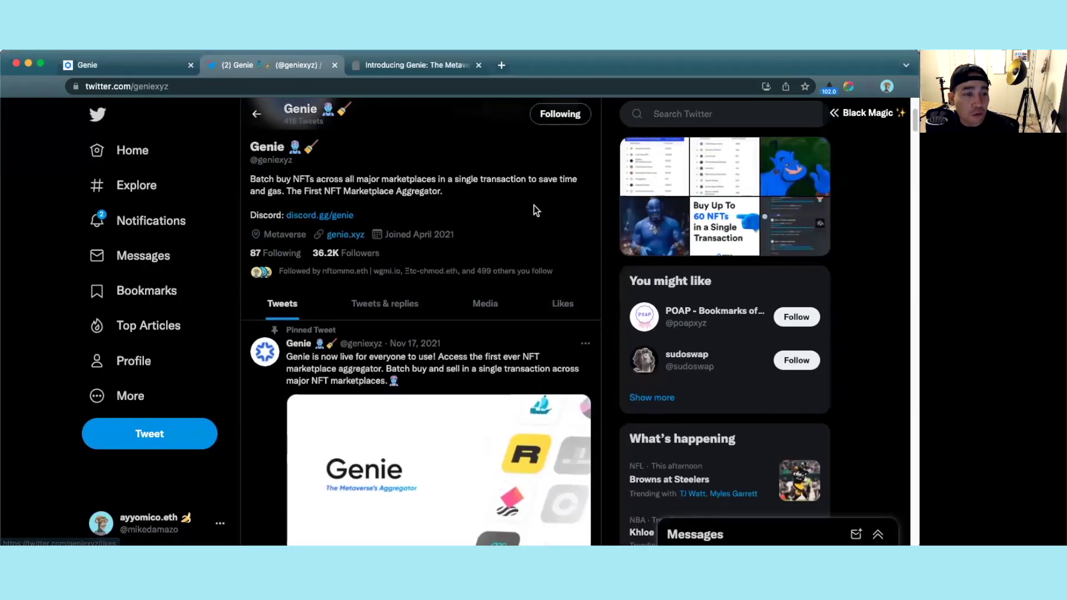
pyautogui.scroll(4, 534, 206)
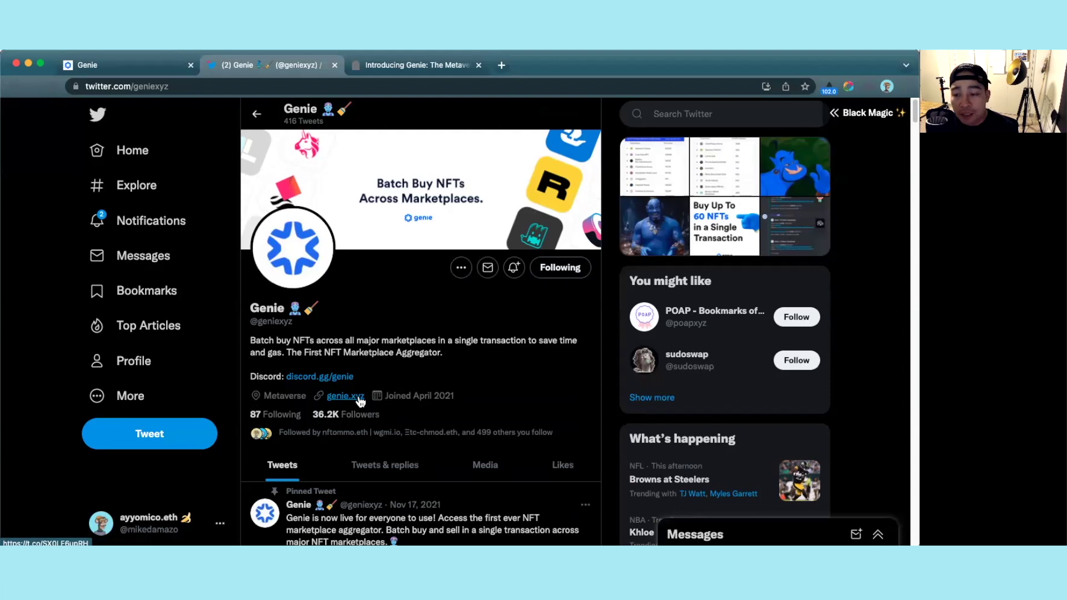
pyautogui.scroll(-8, 473, 442)
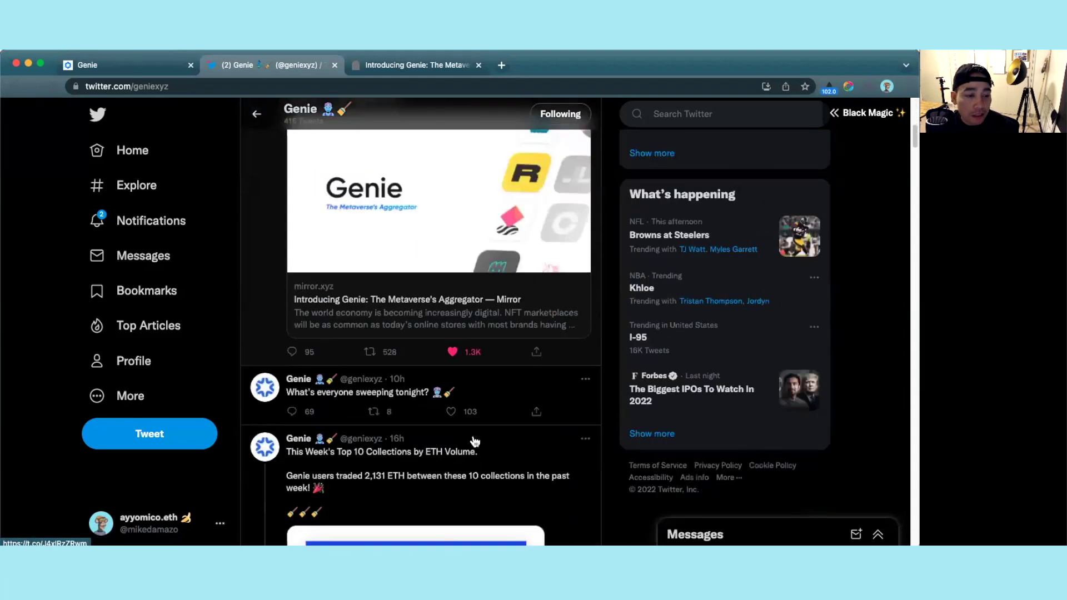
pyautogui.scroll(-5, 474, 441)
pyautogui.scroll(8, 475, 441)
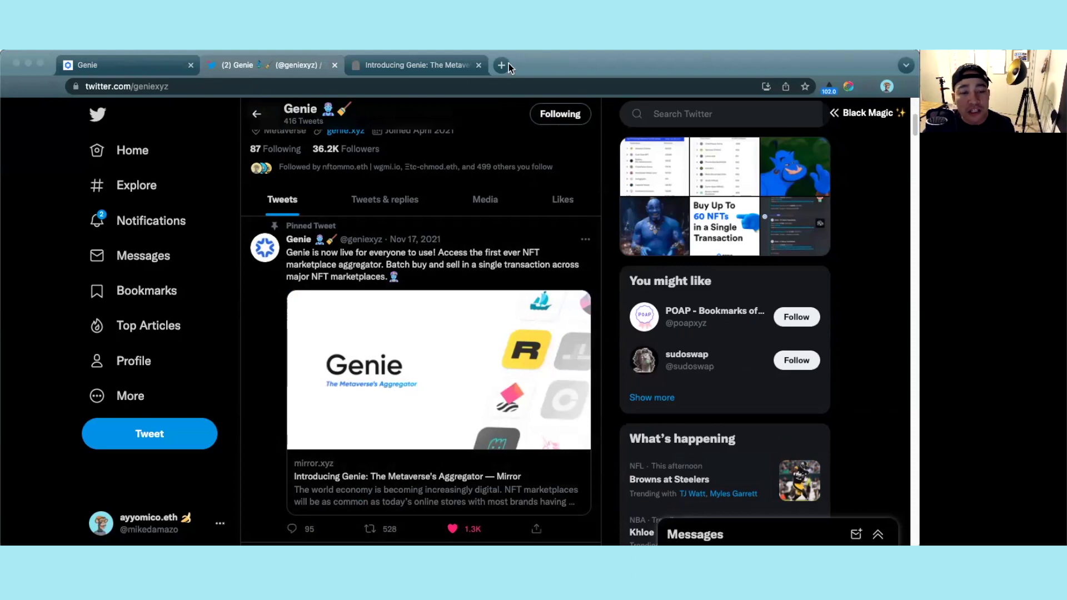
# Search Genie's receive collections for 'inte', browse Winter Bears, then close the picker without adding anything
pyautogui.click(128, 66)
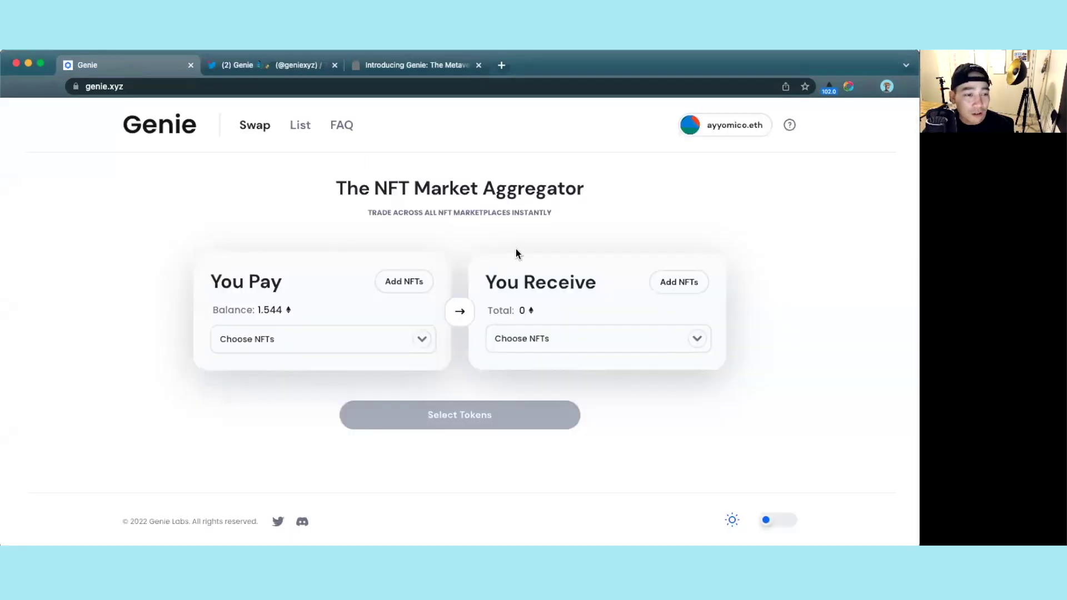
pyautogui.click(686, 286)
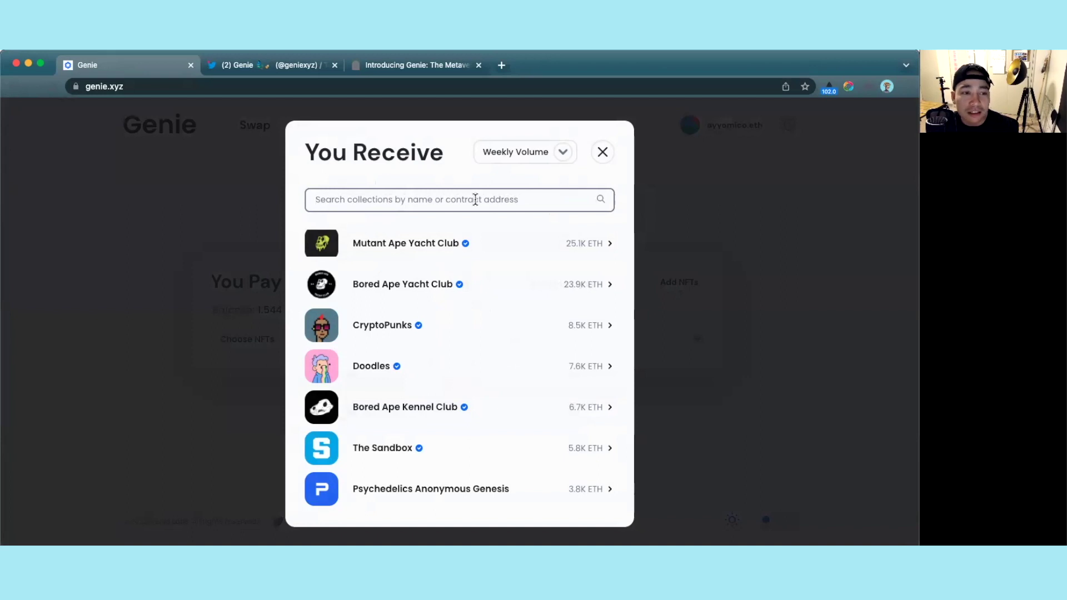
pyautogui.write('inte')
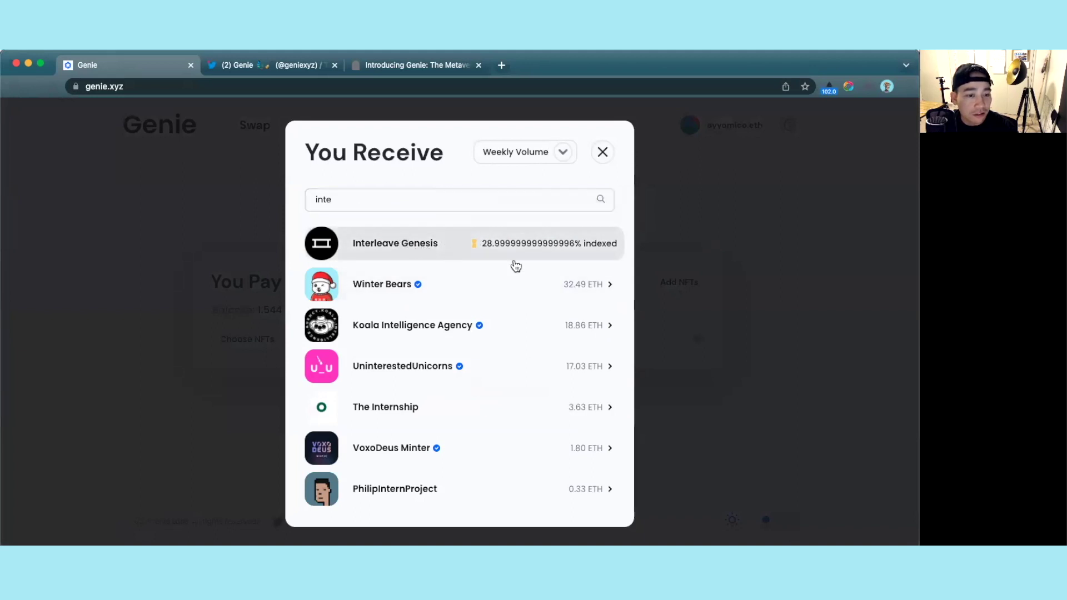
pyautogui.doubleClick(398, 201)
pyautogui.click(467, 255)
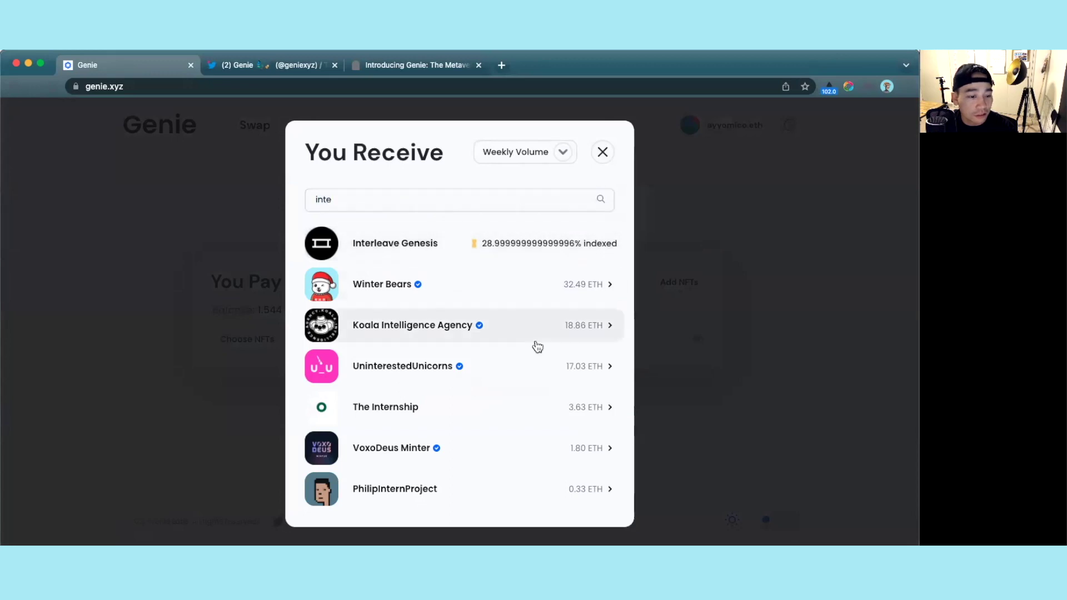
pyautogui.scroll(-3, 536, 345)
pyautogui.scroll(3, 526, 342)
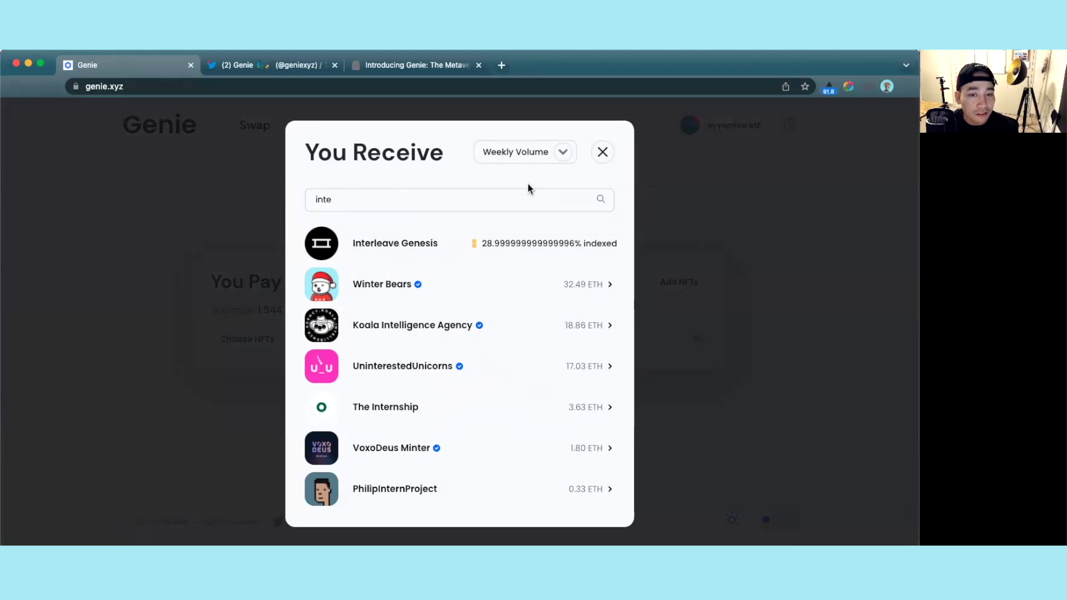
pyautogui.click(412, 284)
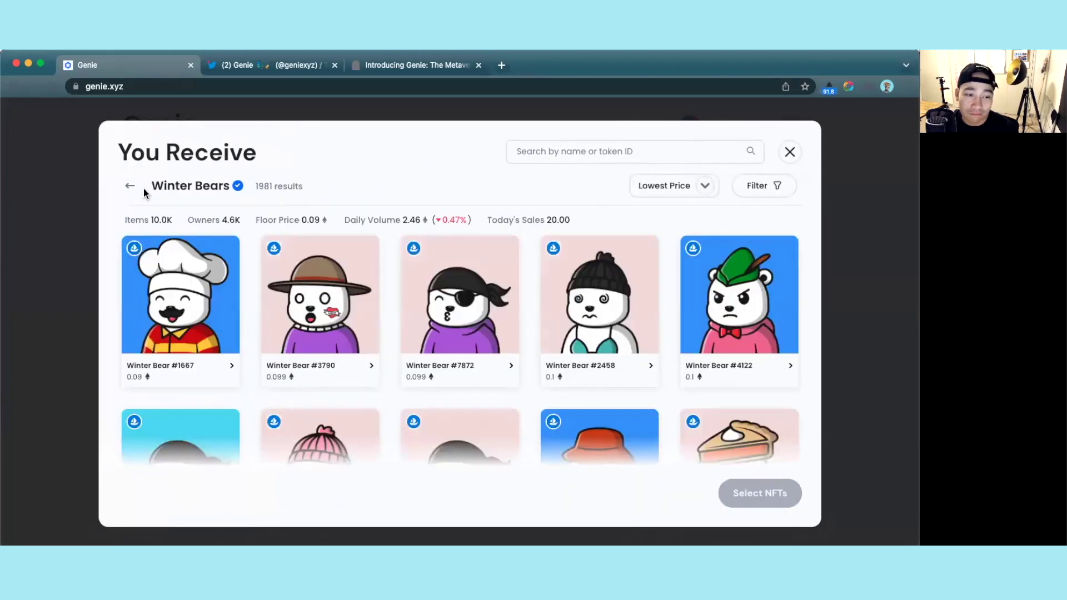
pyautogui.click(790, 152)
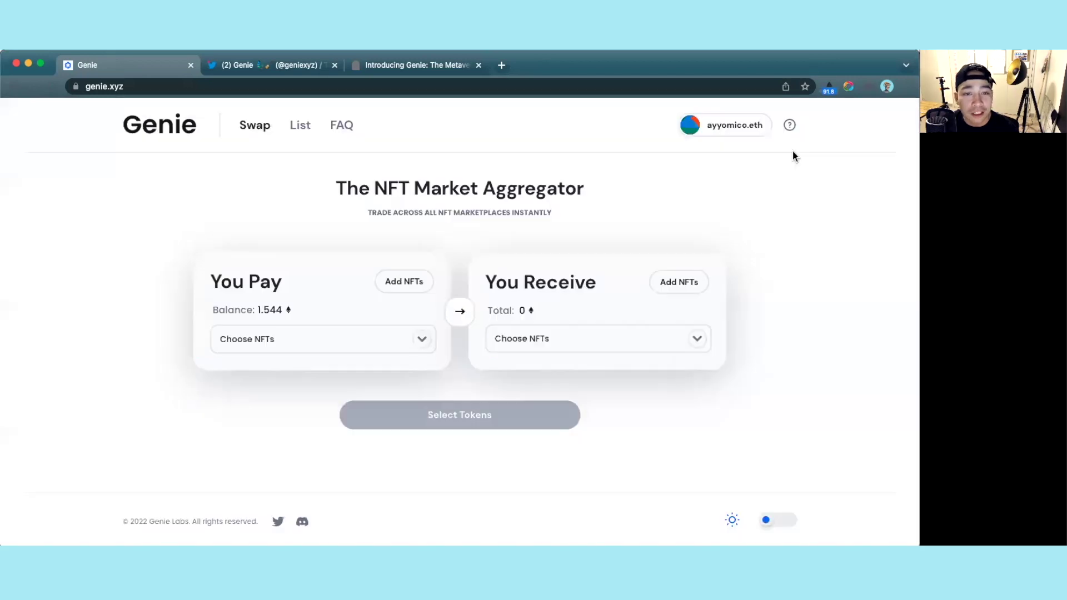
# Load the opensea.io homepage in a new browser tab
pyautogui.click(503, 64)
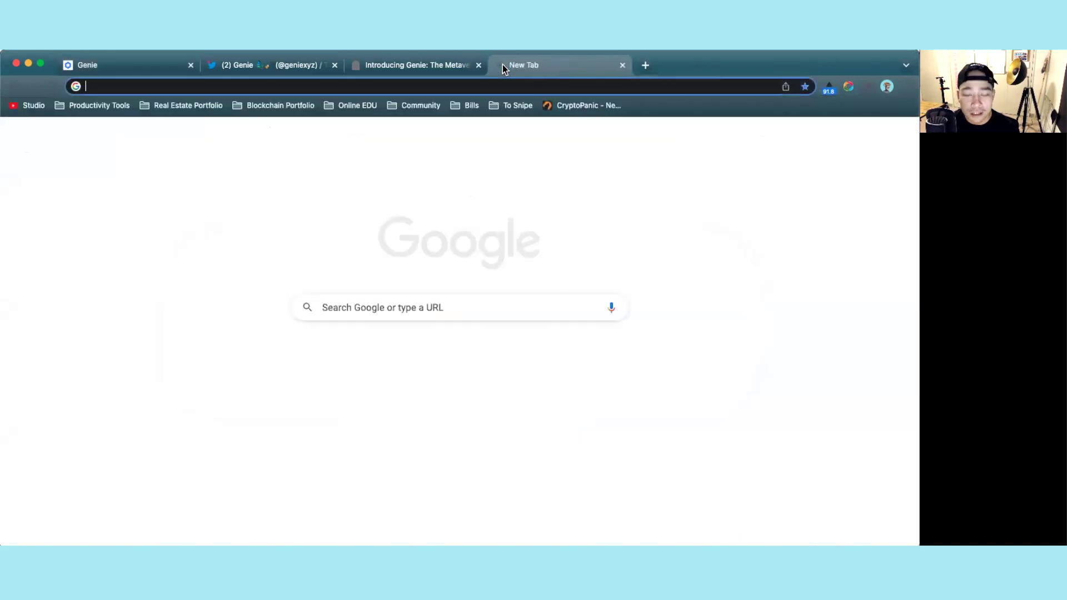
pyautogui.write('op')
pyautogui.press('Return')
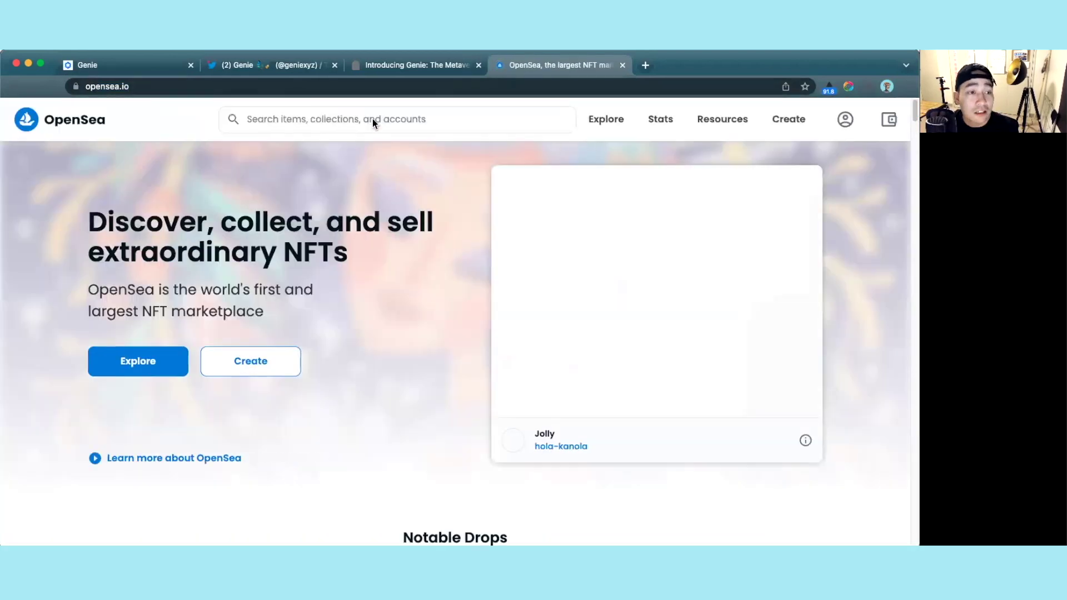
pyautogui.click(119, 69)
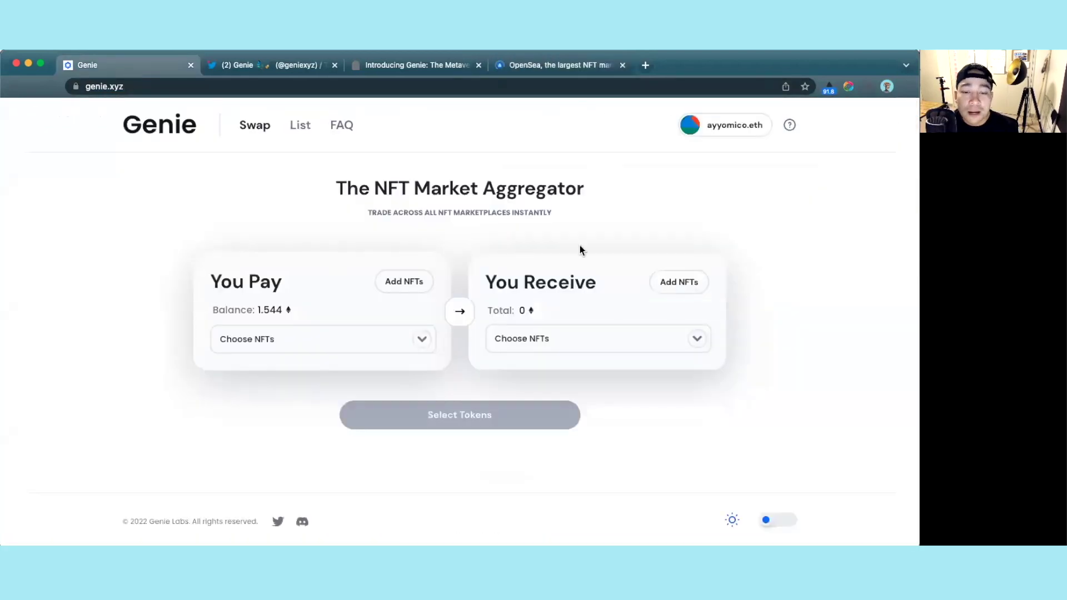
pyautogui.click(691, 286)
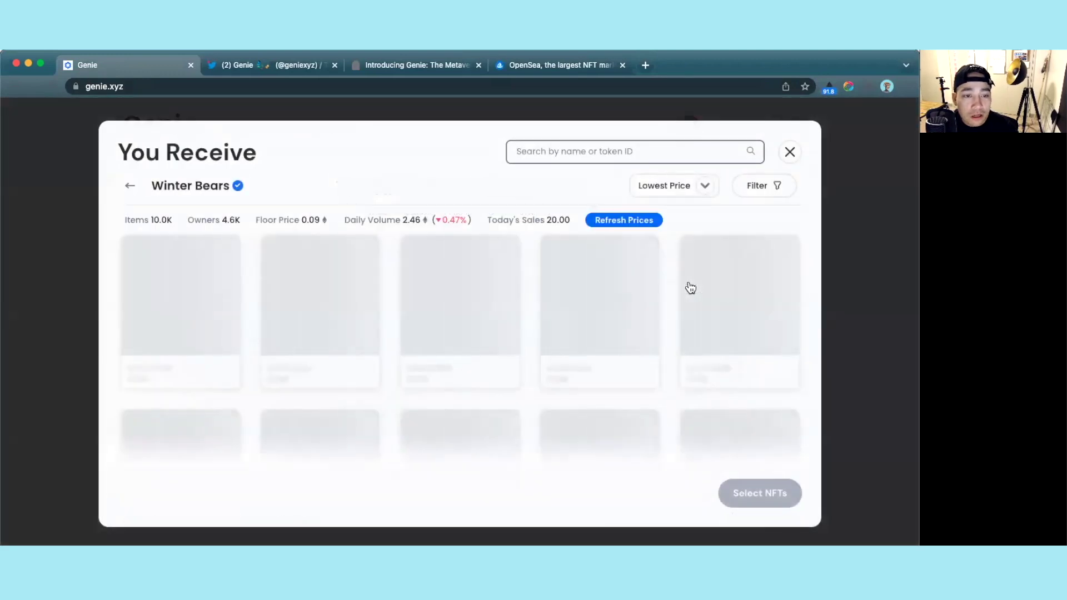
pyautogui.click(124, 189)
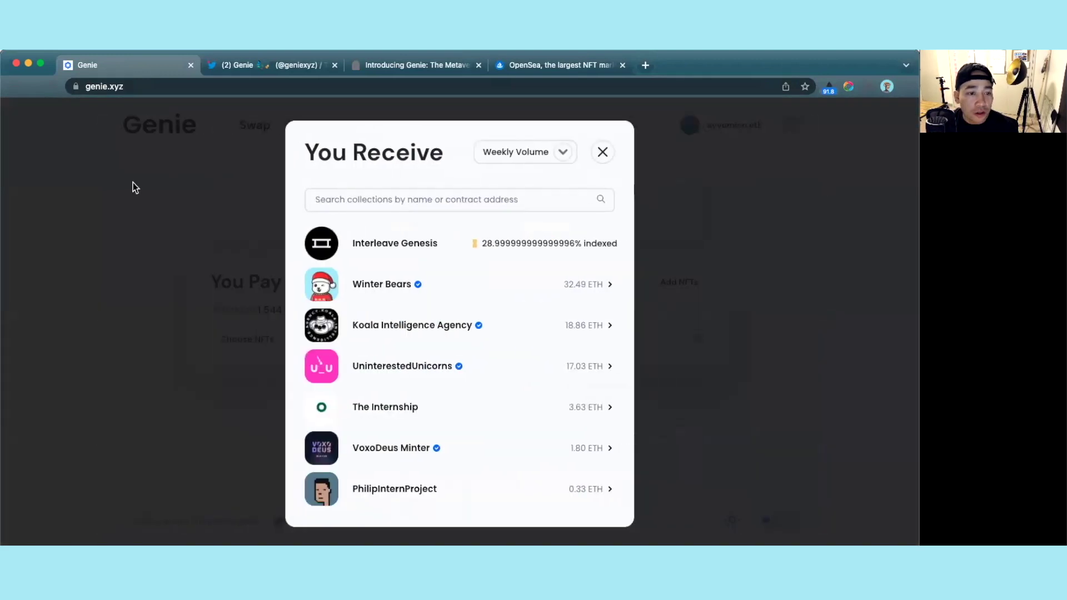
pyautogui.click(478, 196)
pyautogui.write('ind')
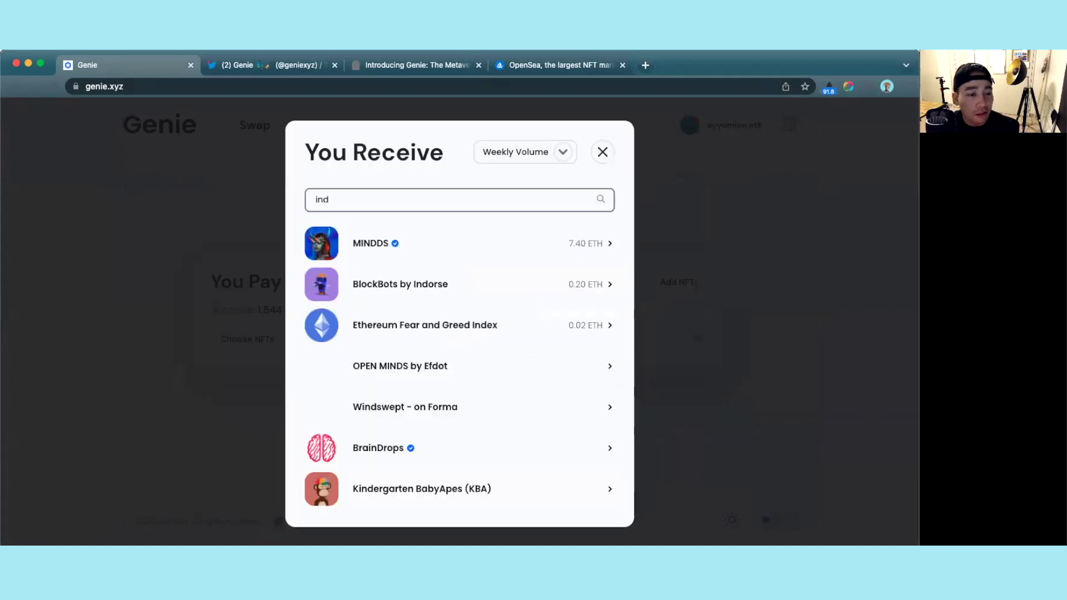
pyautogui.press('BackSpace')
pyautogui.write('te')
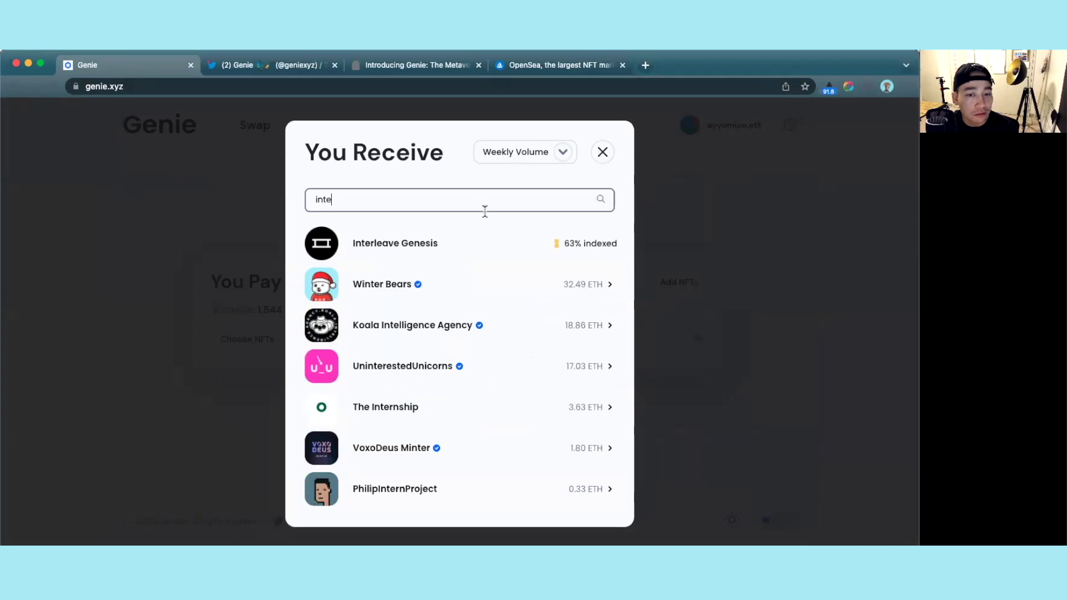
pyautogui.click(807, 337)
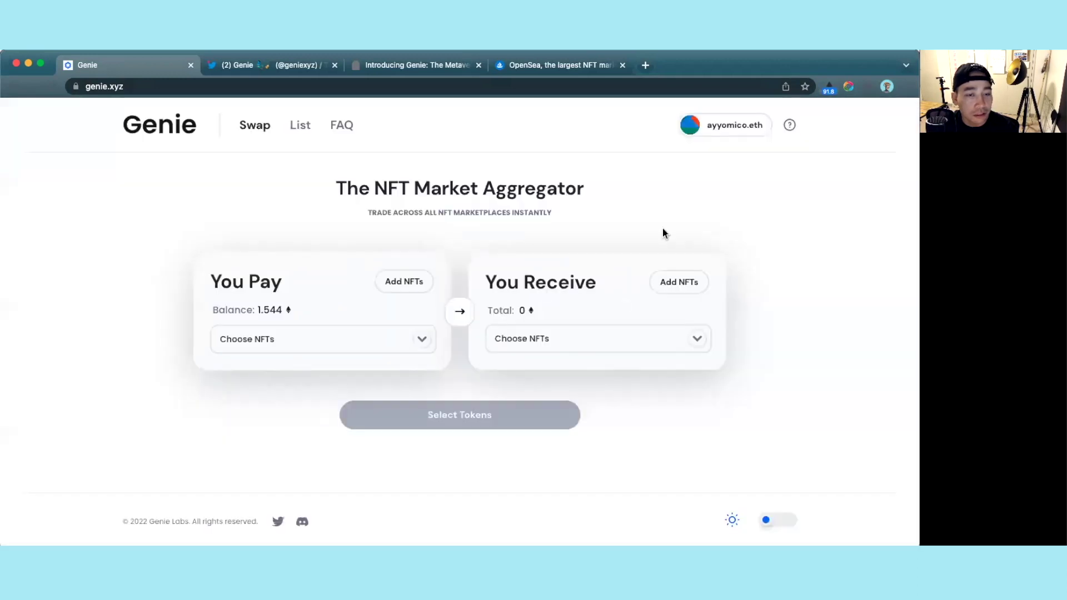
# Search OpenSea for 'interleave' and expand the Details of Interleave Genesis item 414
pyautogui.click(555, 66)
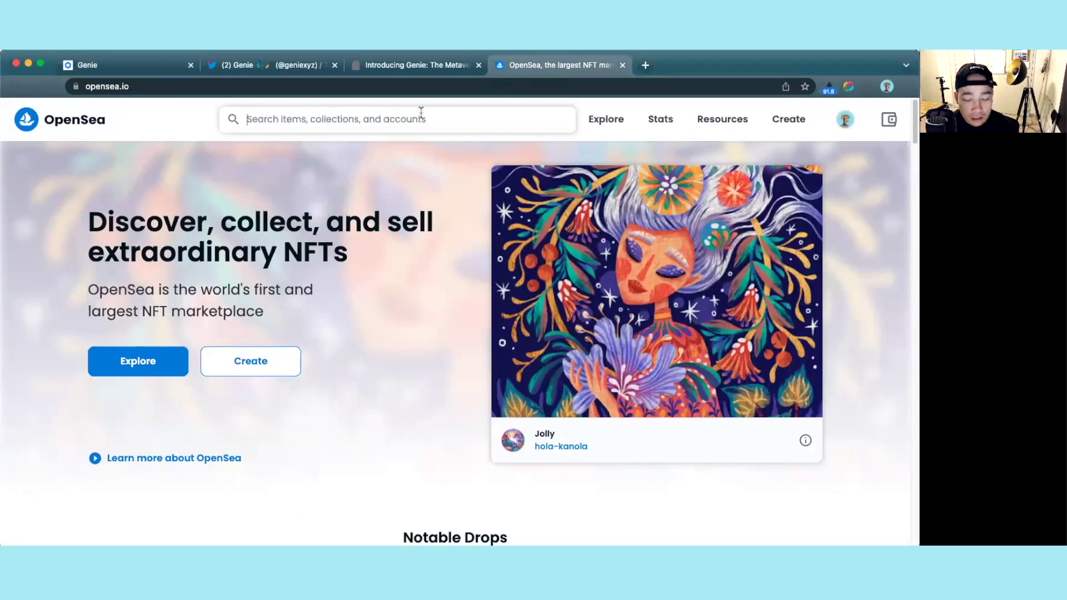
pyautogui.write('inter')
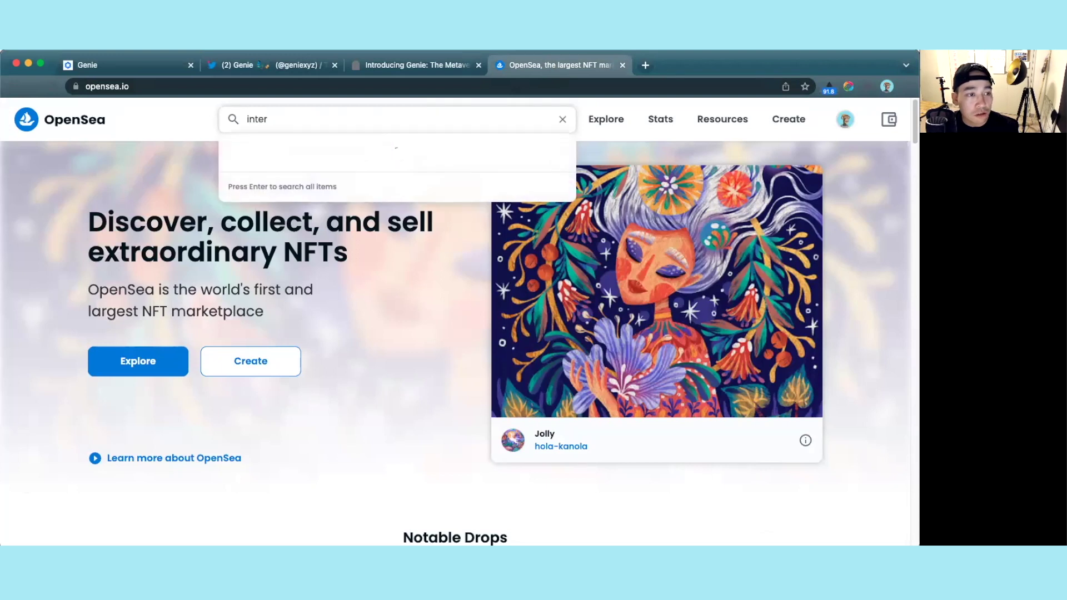
pyautogui.write('leave')
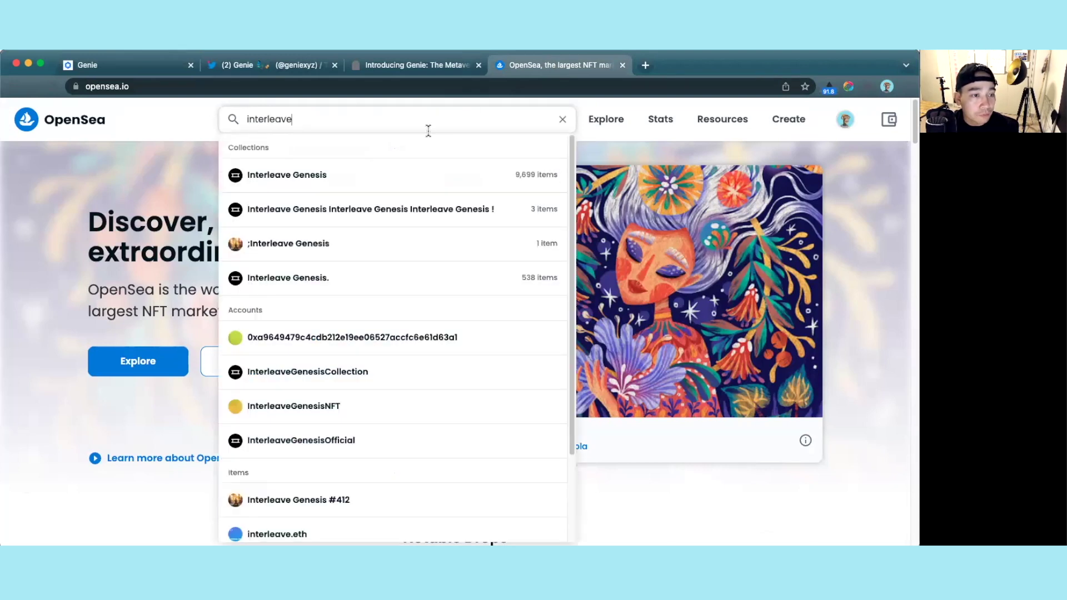
pyautogui.click(400, 174)
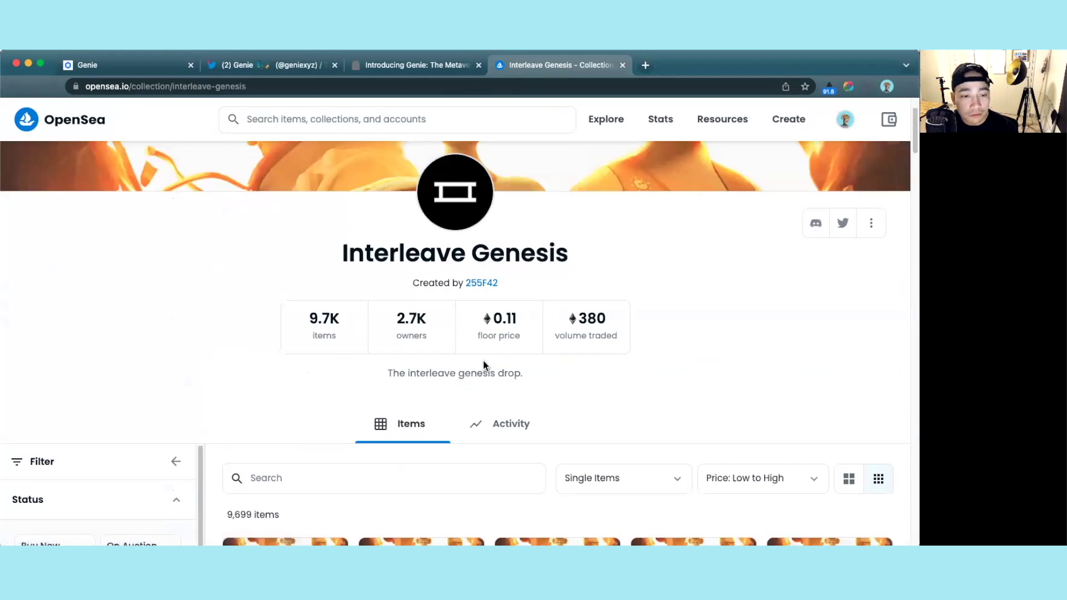
pyautogui.click(346, 336)
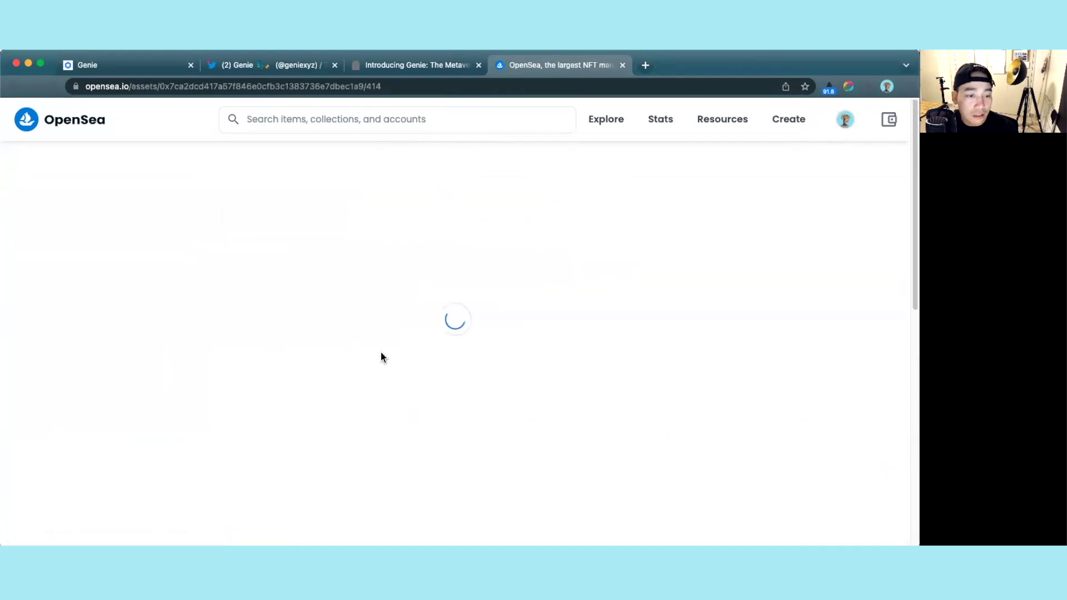
pyautogui.scroll(-10, 381, 357)
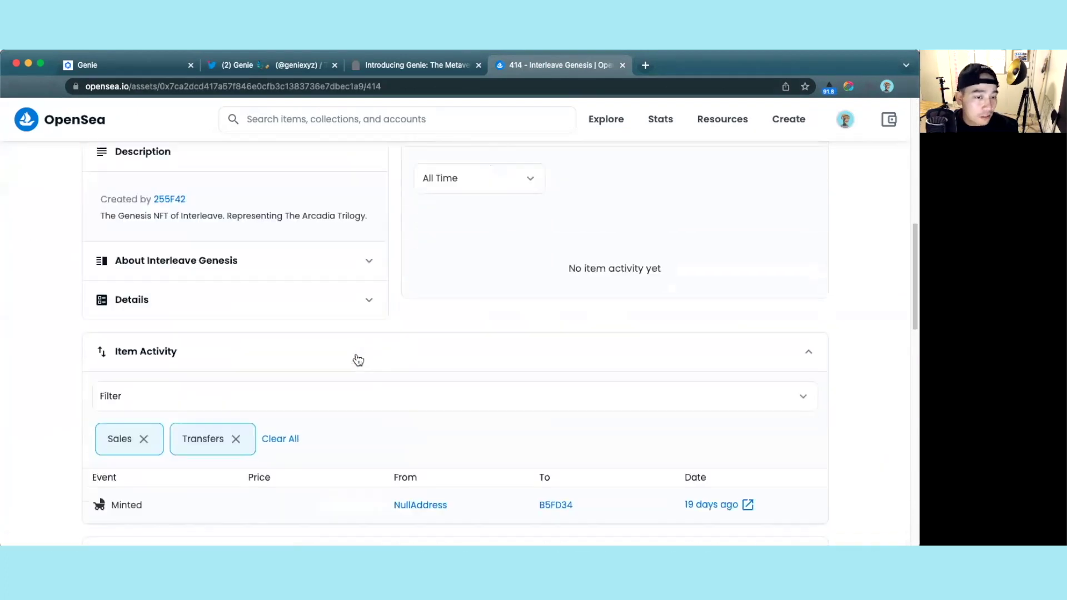
pyautogui.click(346, 287)
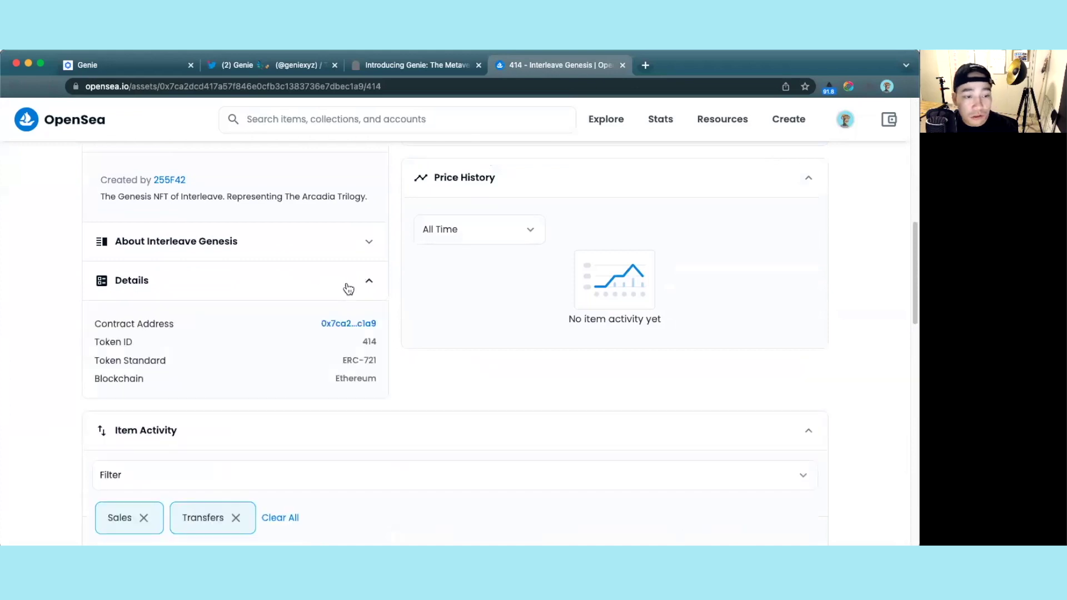
# Open the Interleave Genesis (INTER) token page on Etherscan and copy its contract address
pyautogui.click(356, 330)
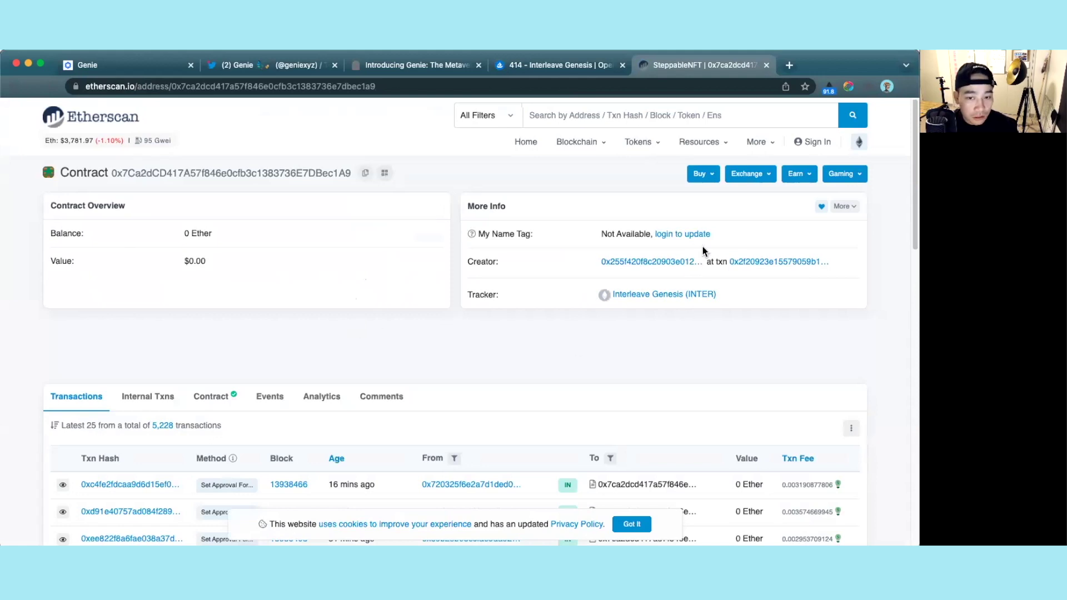
pyautogui.click(647, 297)
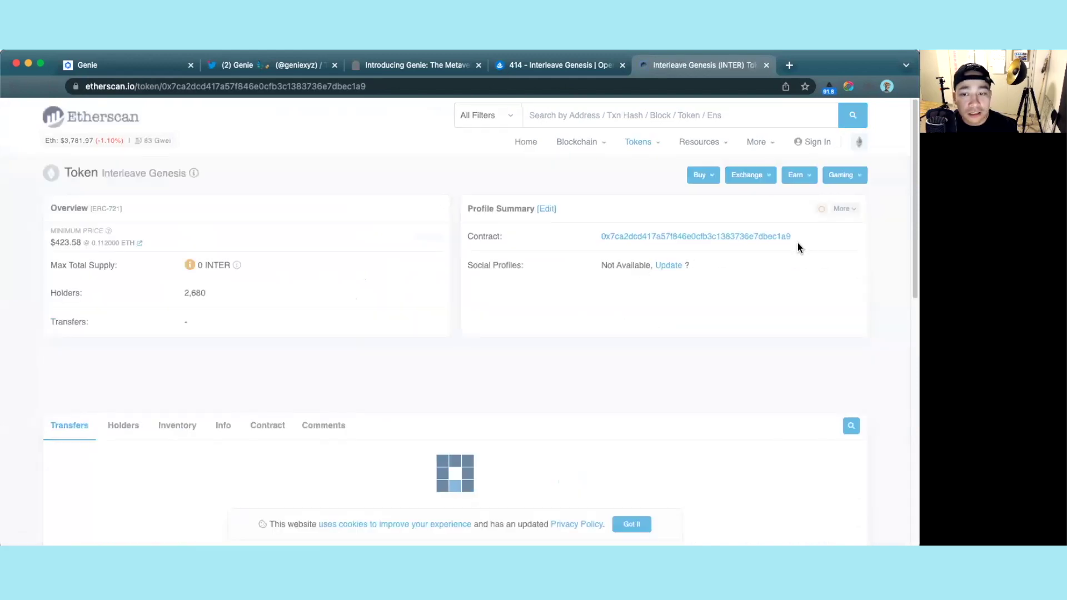
pyautogui.click(799, 239)
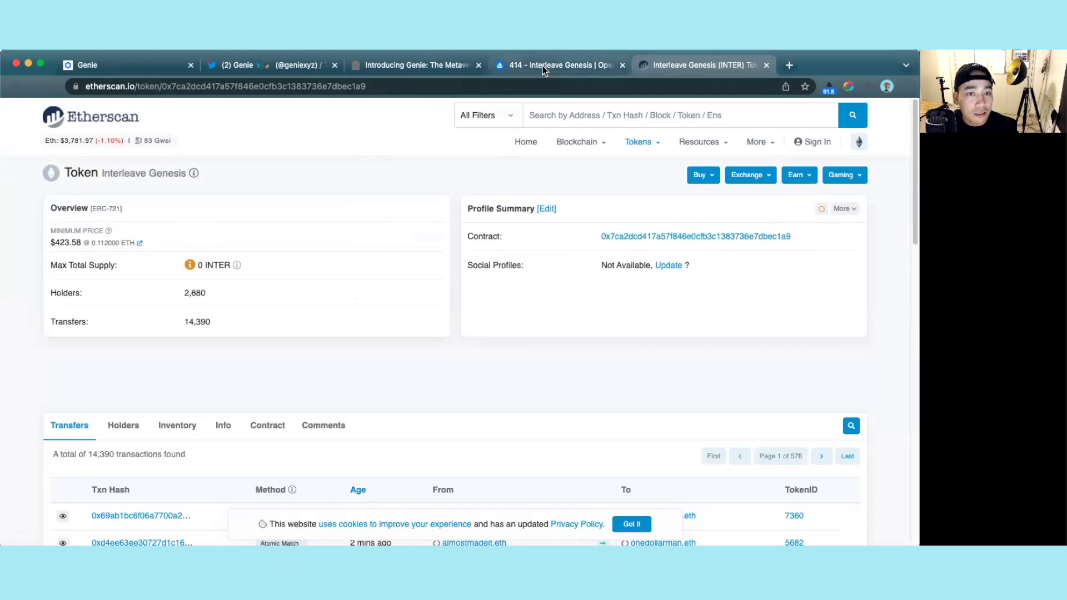
# Paste the contract address into Genie's receive search to confirm it finds only Interleave Genesis, then close it
pyautogui.click(392, 67)
pyautogui.click(128, 65)
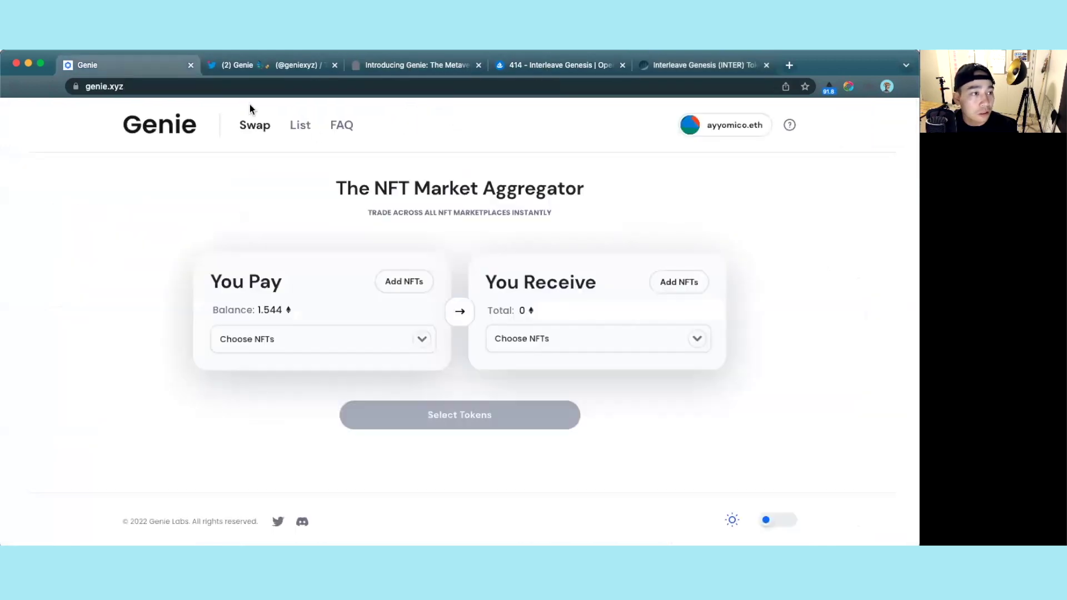
pyautogui.click(686, 283)
pyautogui.rightClick(428, 200)
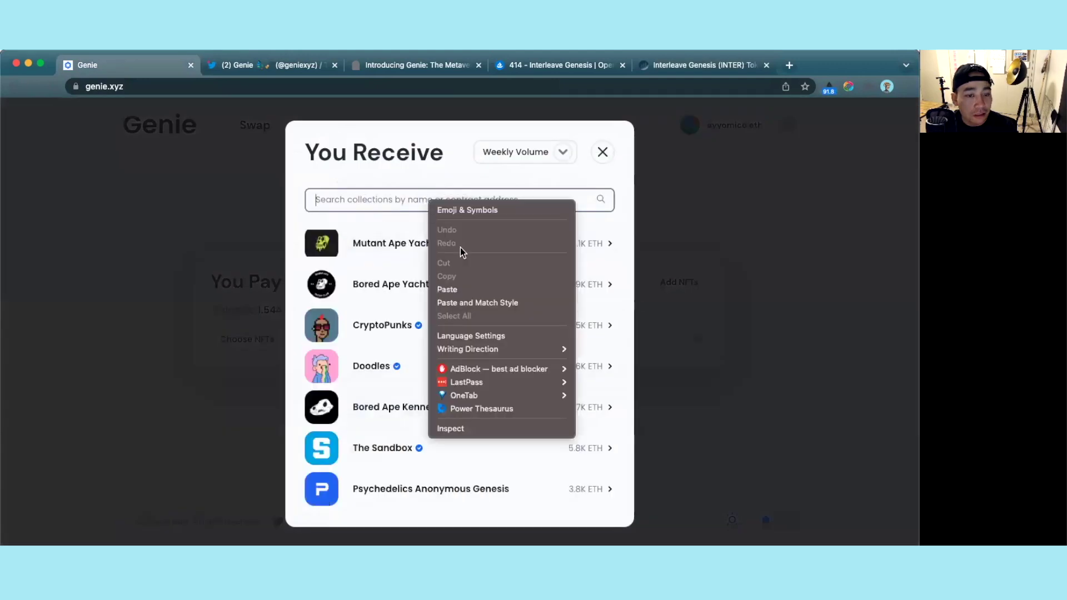
pyautogui.click(463, 289)
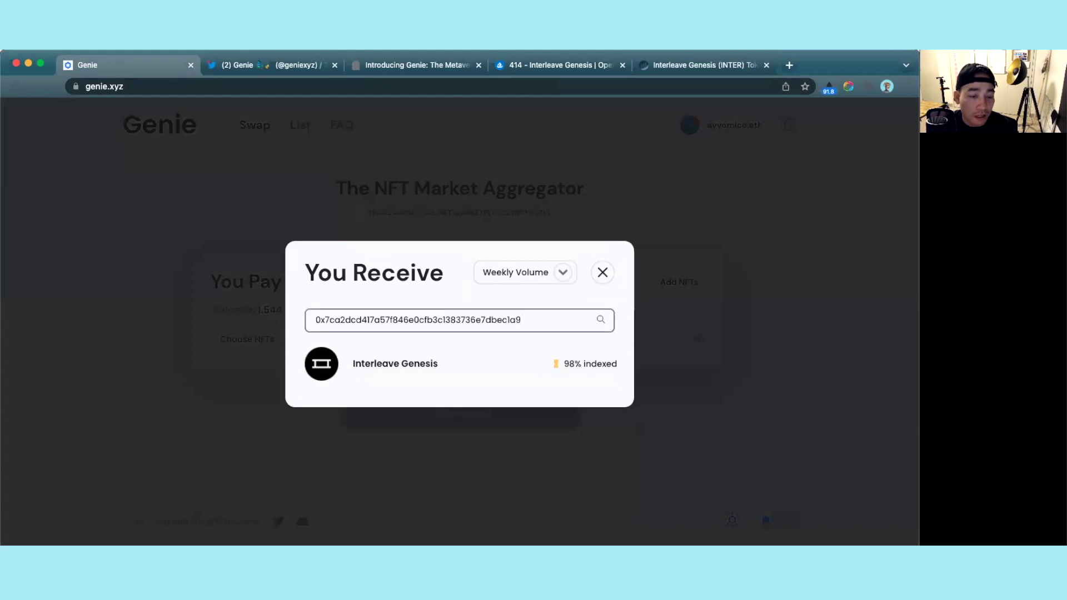
pyautogui.doubleClick(550, 321)
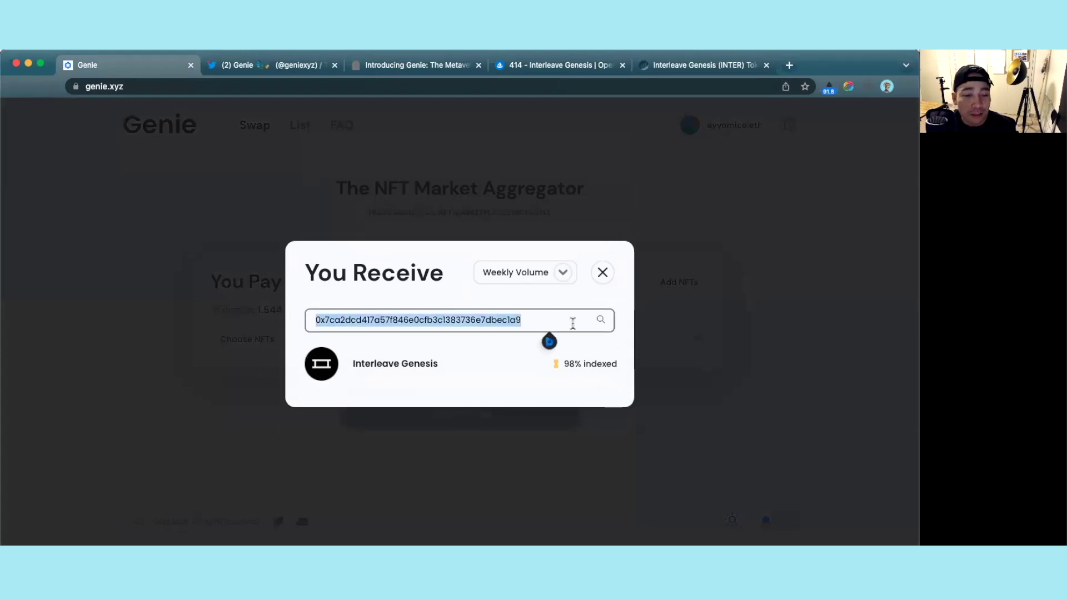
pyautogui.click(572, 321)
pyautogui.click(603, 272)
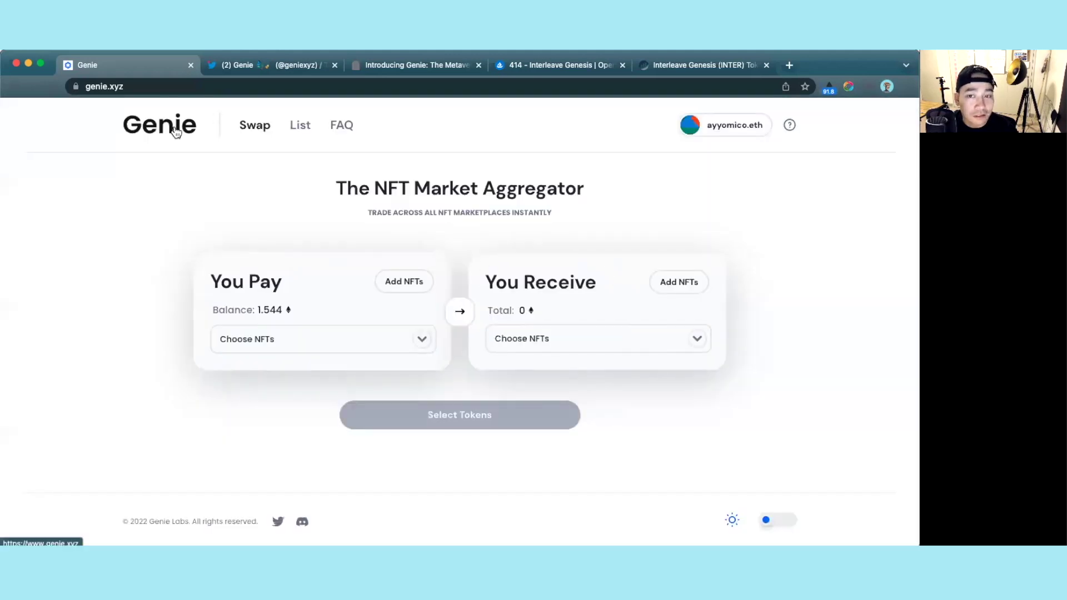
# Look through the mfers collection in Genie's You Receive picker, then go back to search
pyautogui.click(669, 283)
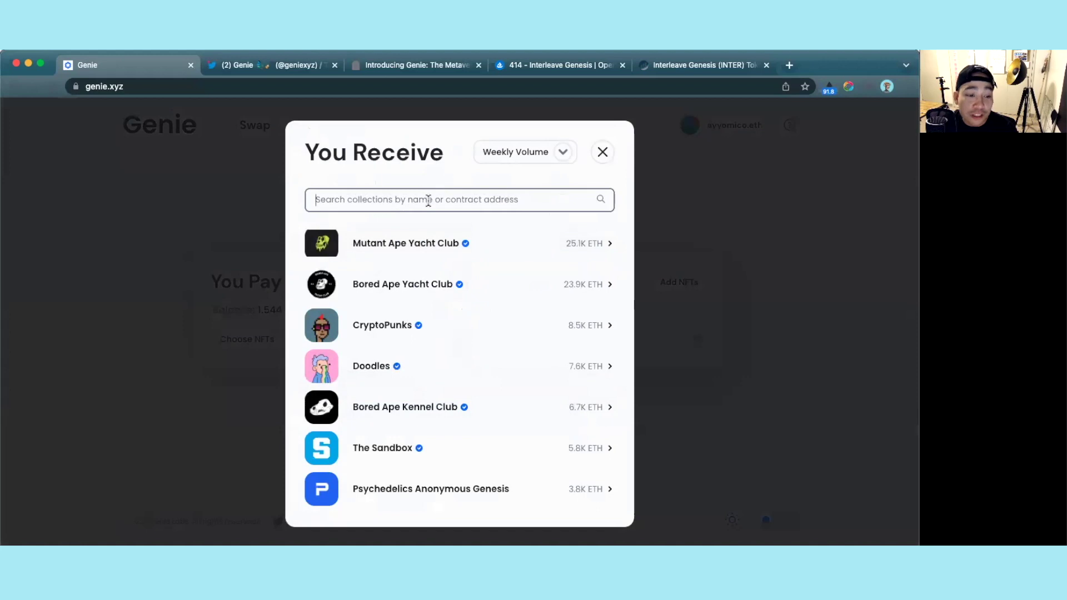
pyautogui.write('mf')
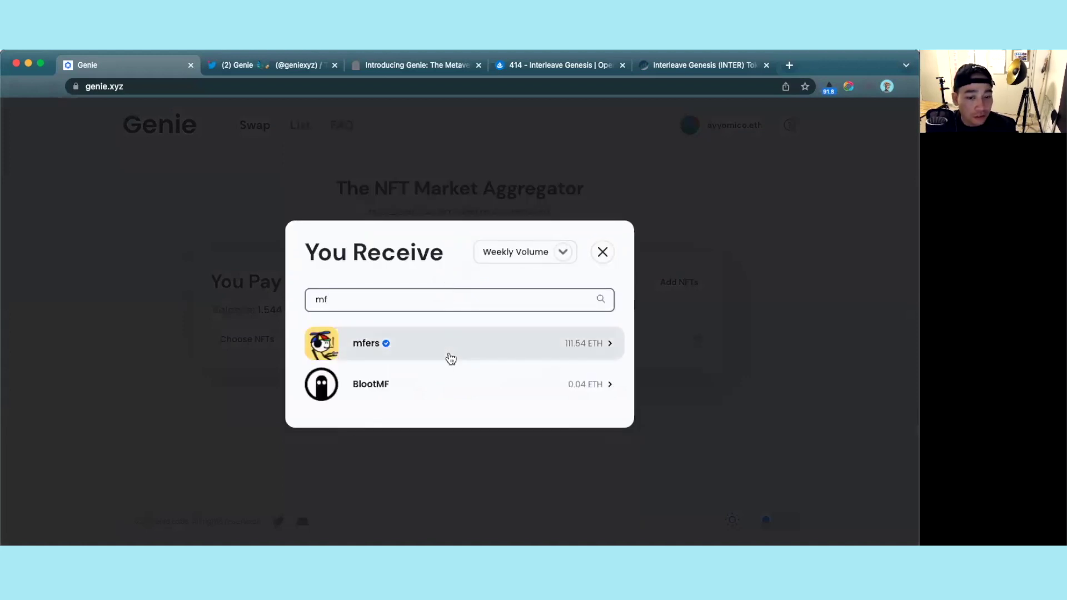
pyautogui.click(448, 353)
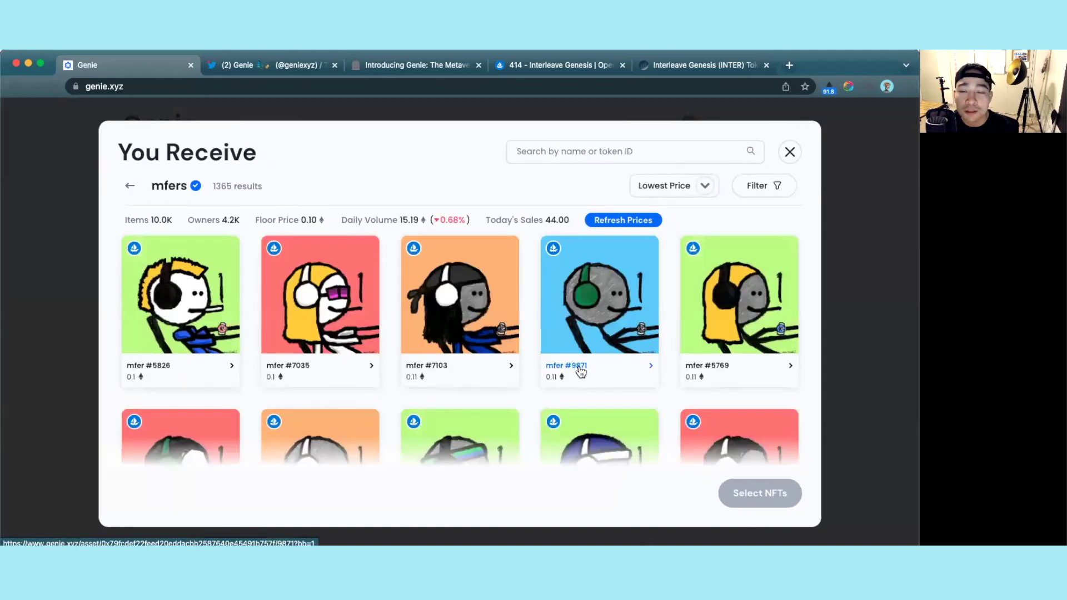
pyautogui.moveTo(309, 299)
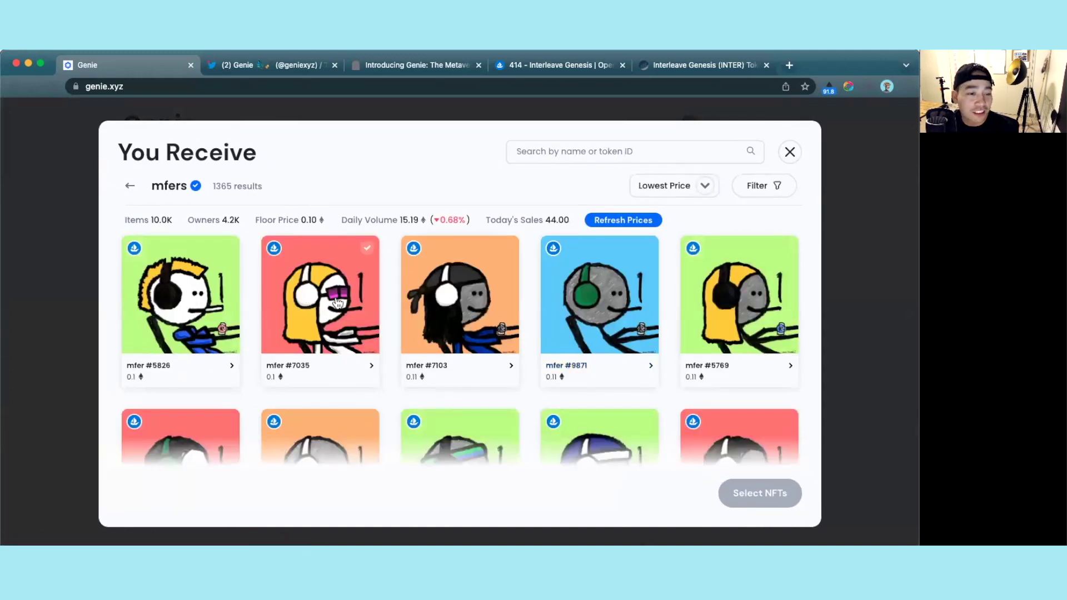
pyautogui.click(611, 149)
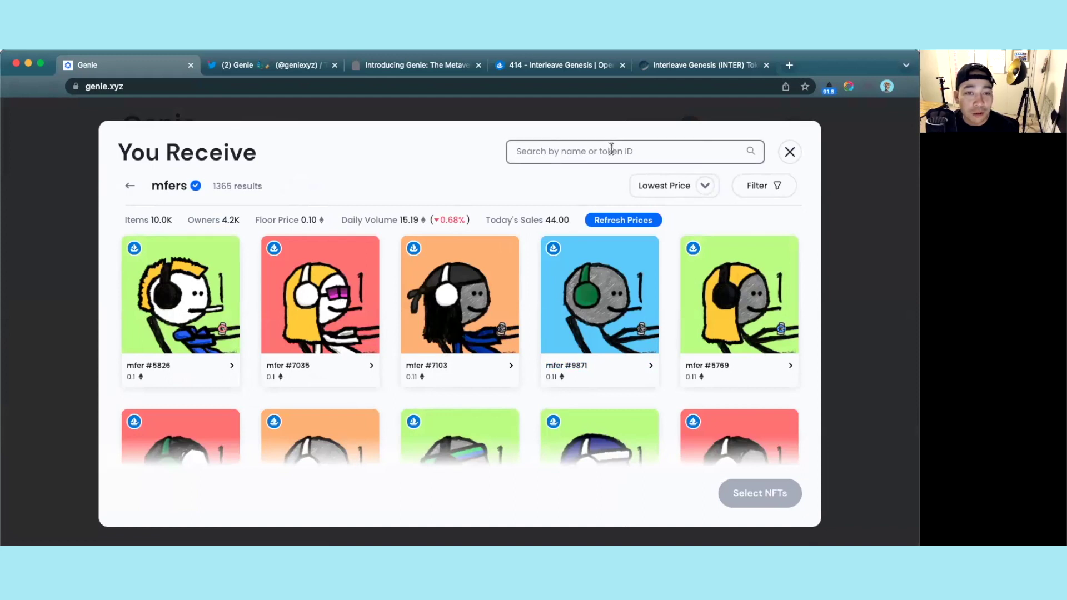
pyautogui.click(131, 187)
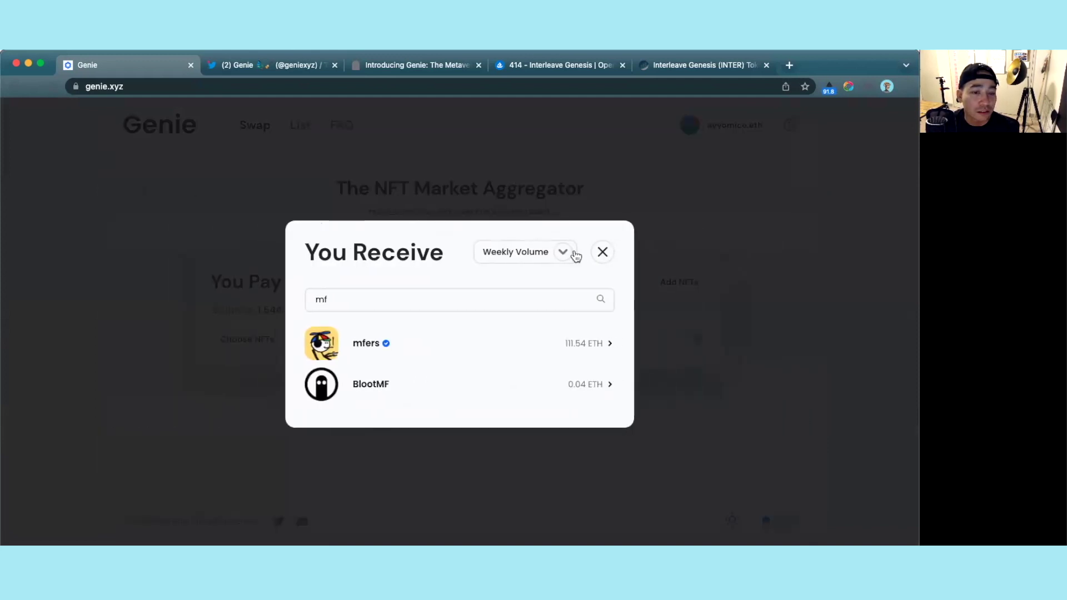
# Search 'inte' and add Interleave Genesis #5087 and #8380 to the swap
pyautogui.doubleClick(527, 291)
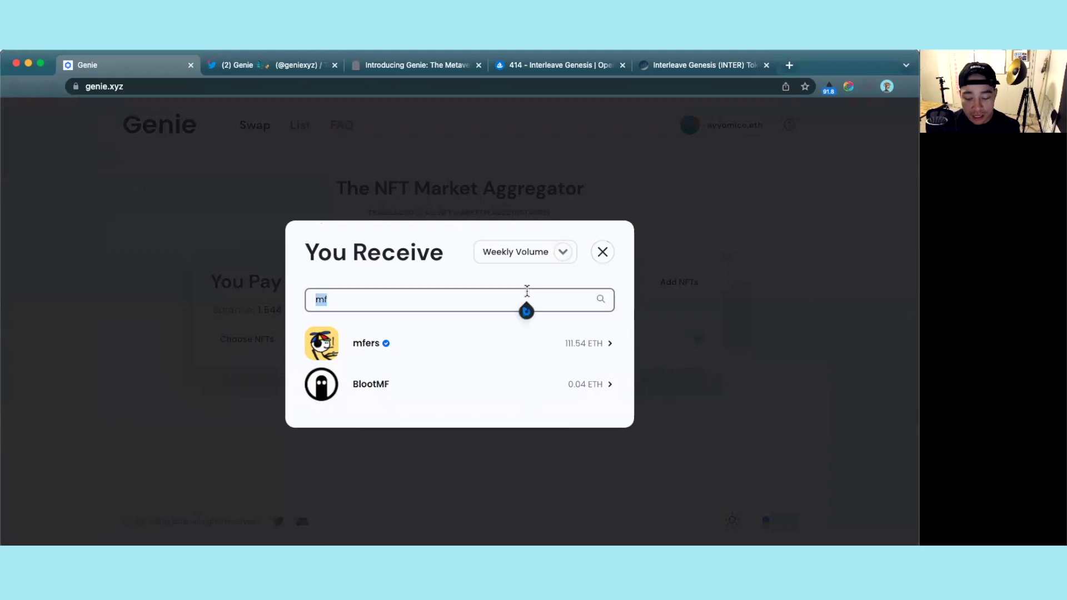
pyautogui.write('inte')
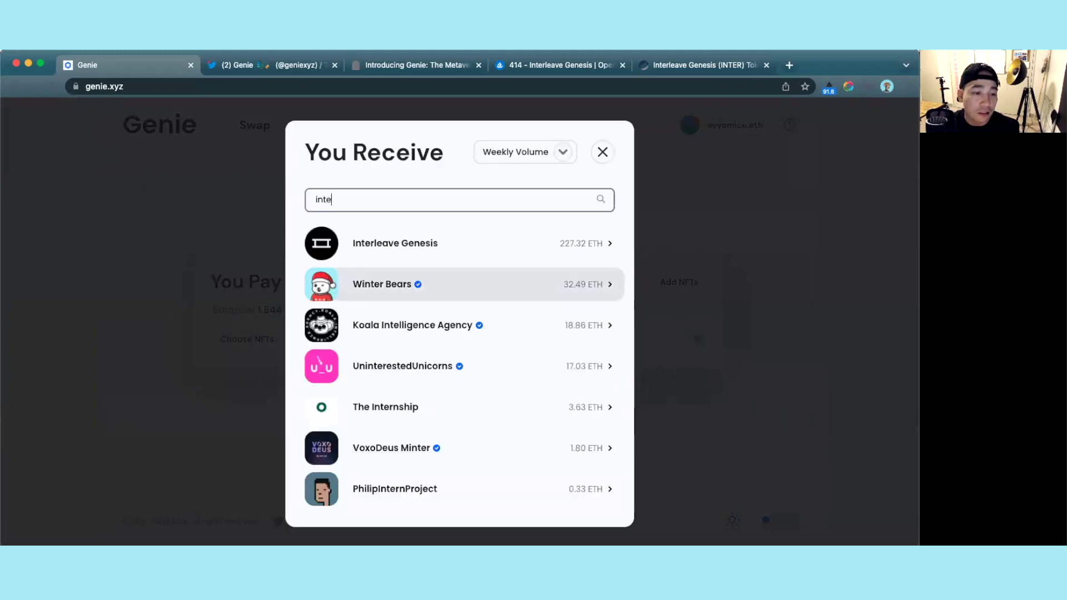
pyautogui.click(429, 247)
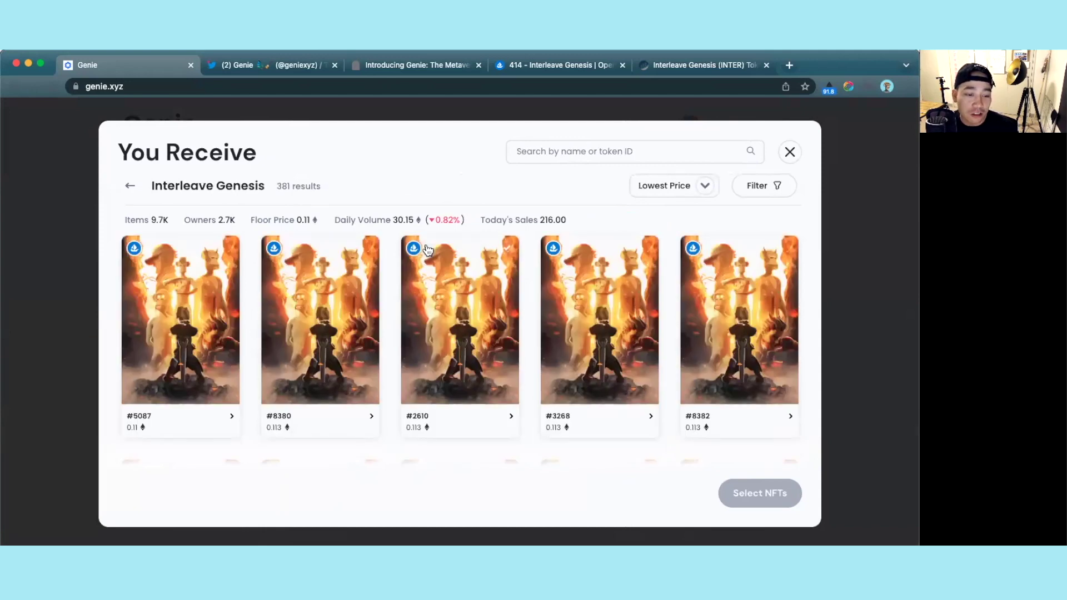
pyautogui.click(216, 284)
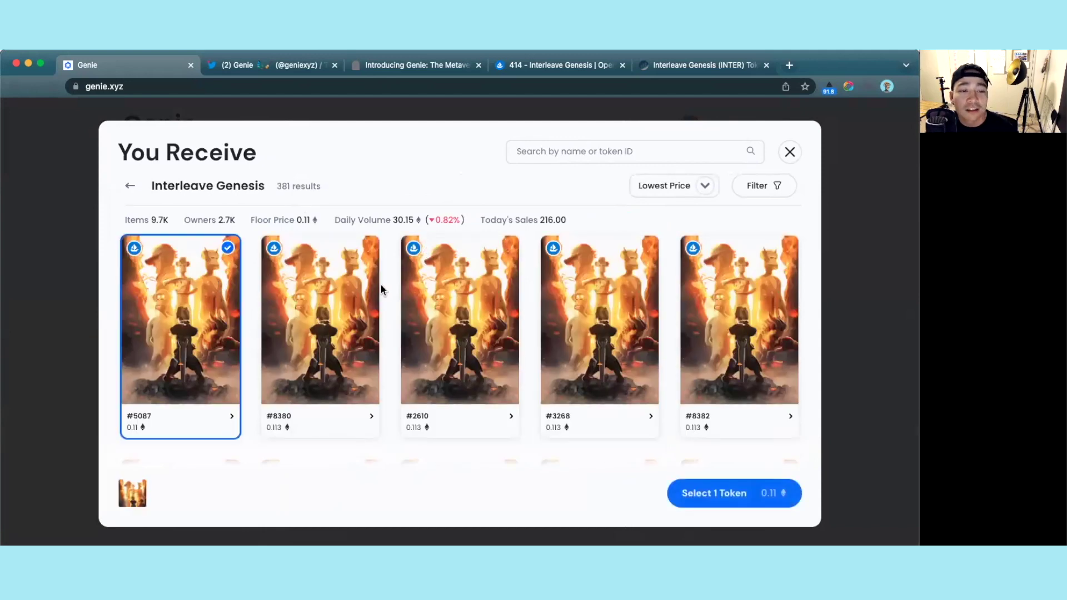
pyautogui.click(359, 289)
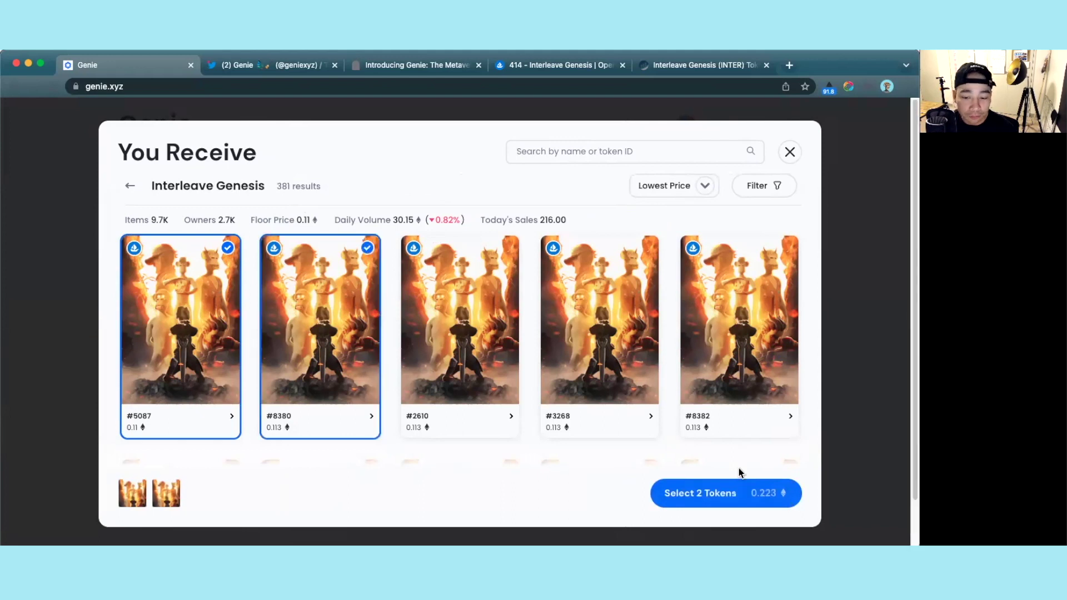
pyautogui.click(718, 494)
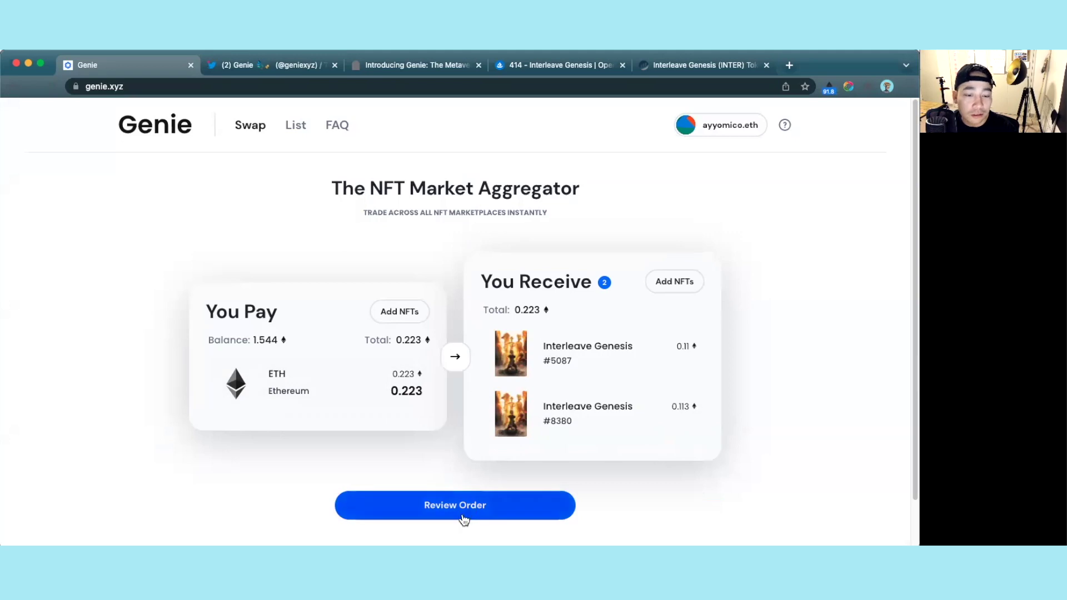
# Replace the sold #5087 with #2610 and place the order for #8380 and #2610 at 0.226 ETH
pyautogui.click(461, 510)
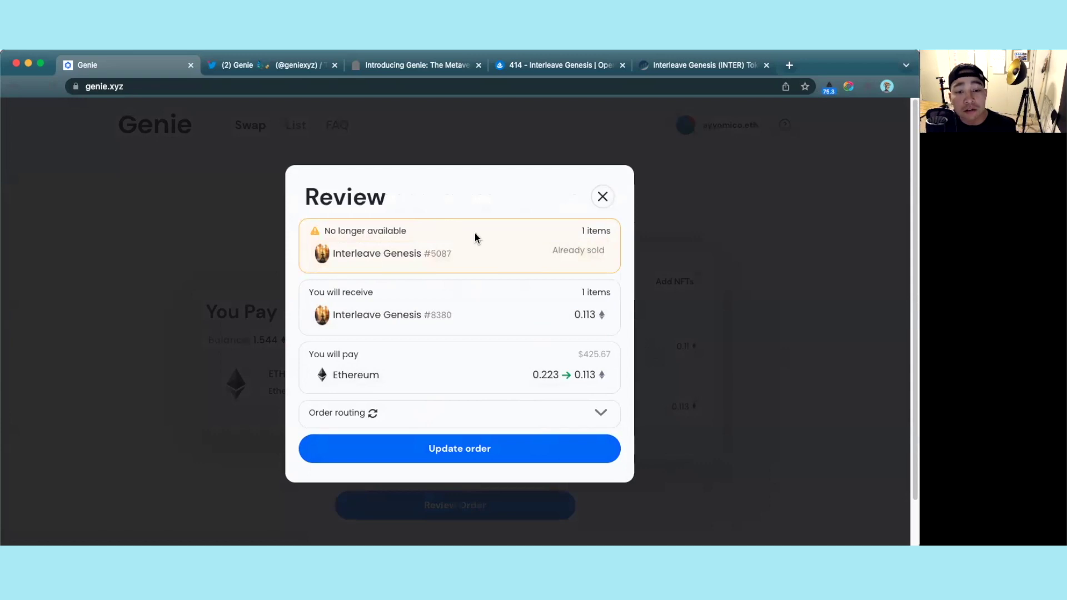
pyautogui.click(603, 196)
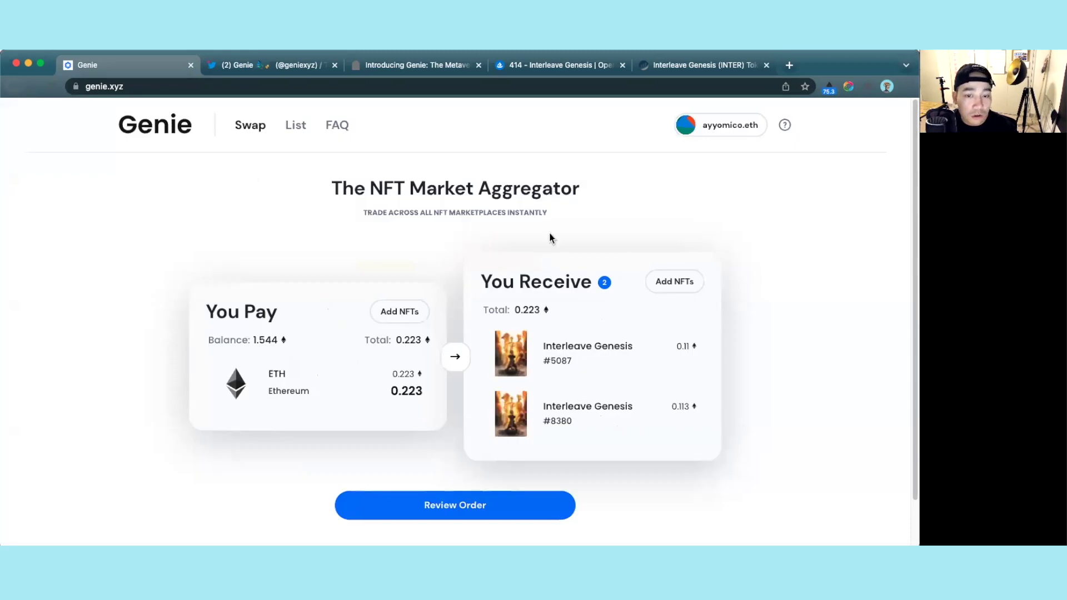
pyautogui.click(675, 282)
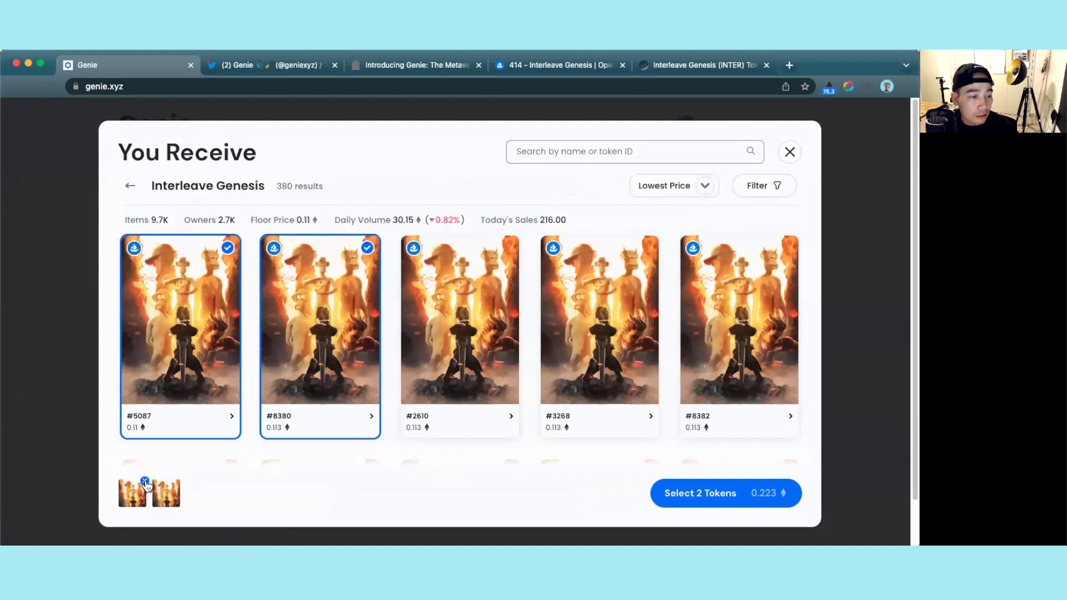
pyautogui.click(143, 483)
pyautogui.click(509, 371)
pyautogui.click(719, 493)
pyautogui.click(527, 506)
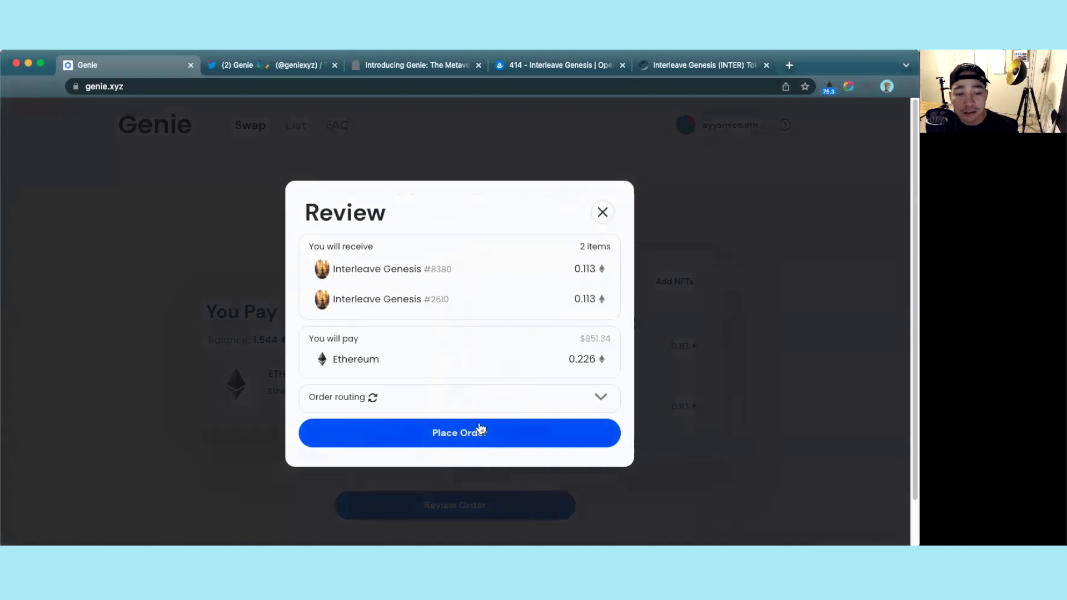
pyautogui.click(483, 434)
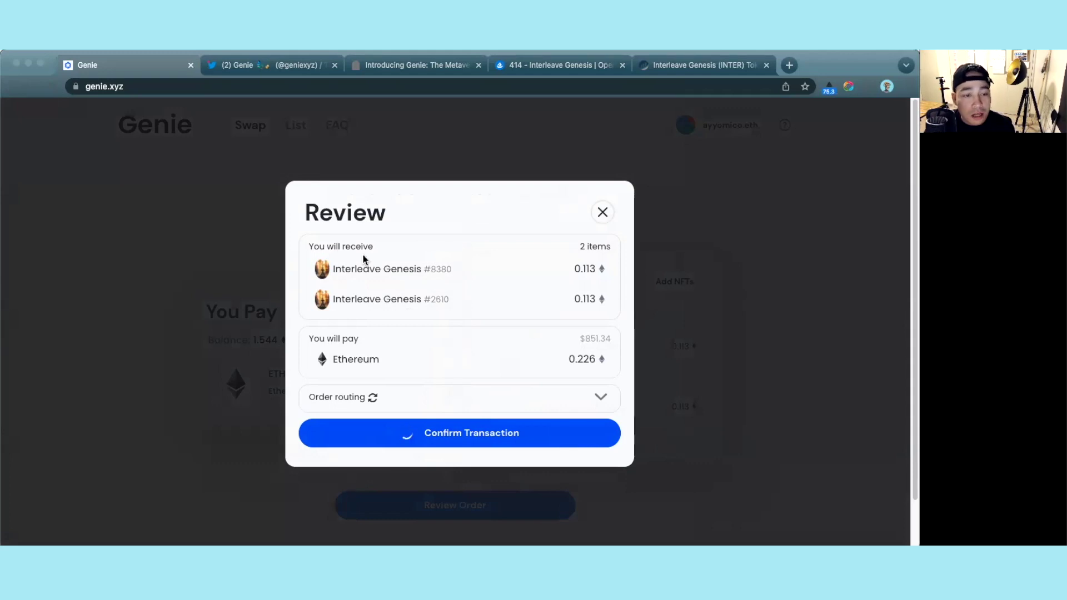
# Scroll through the Etherscan details of the pending 0.226 Ether GenieSwap transaction
pyautogui.scroll(-2, 562, 351)
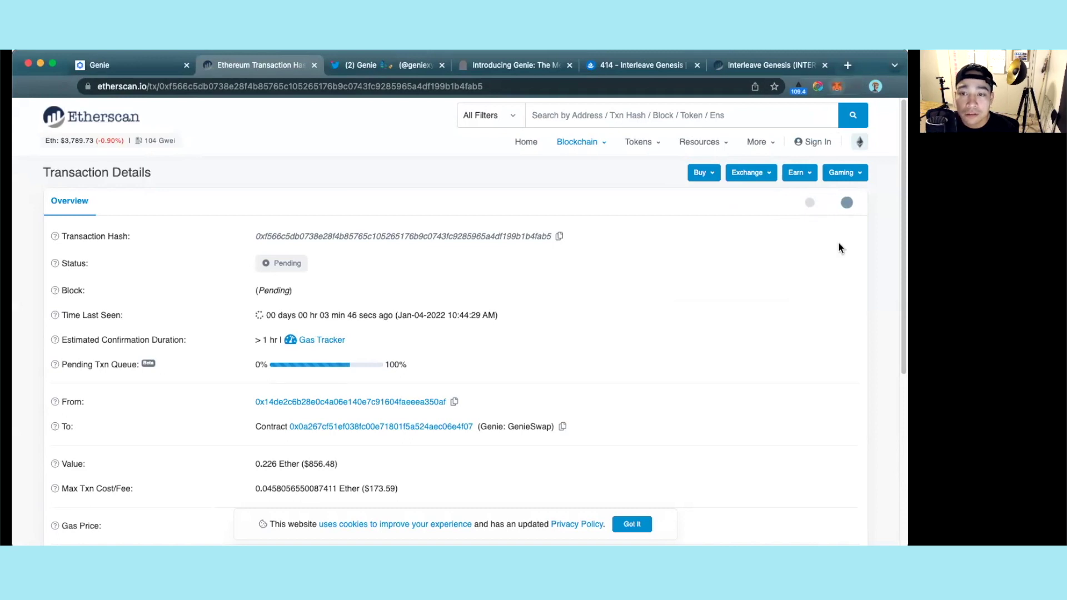
# Speed up the pending Genie transaction in MetaMask using the High recommended gas fee
pyautogui.click(841, 87)
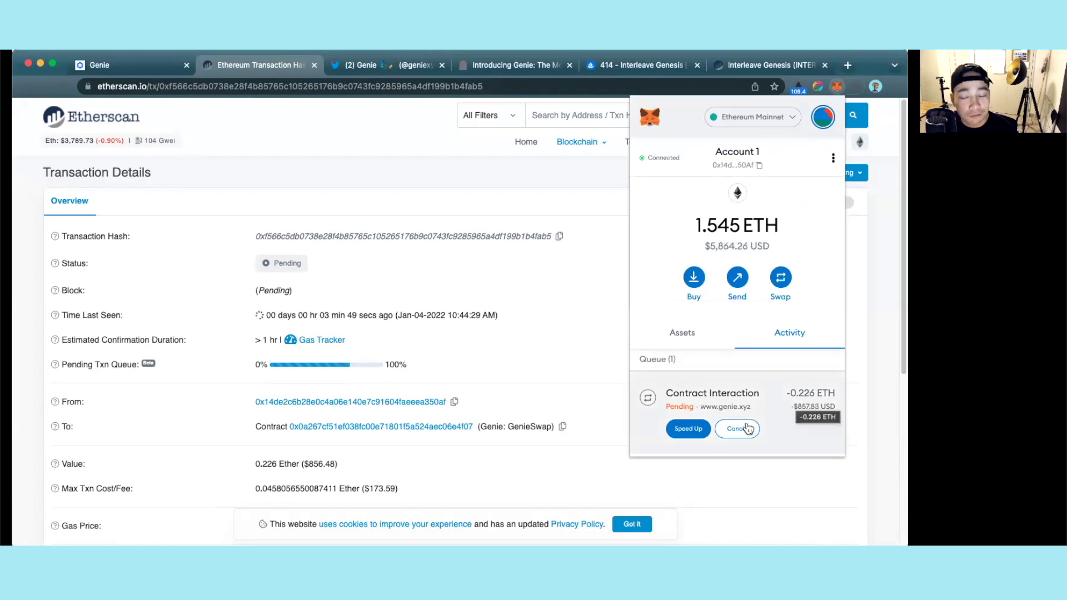
pyautogui.click(701, 431)
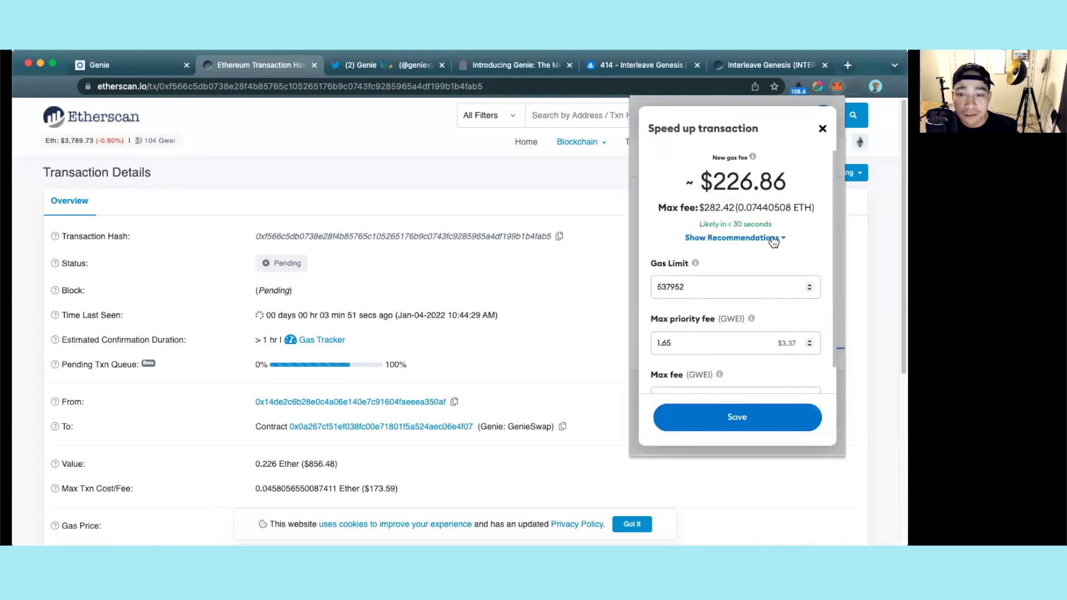
pyautogui.click(774, 240)
pyautogui.click(791, 262)
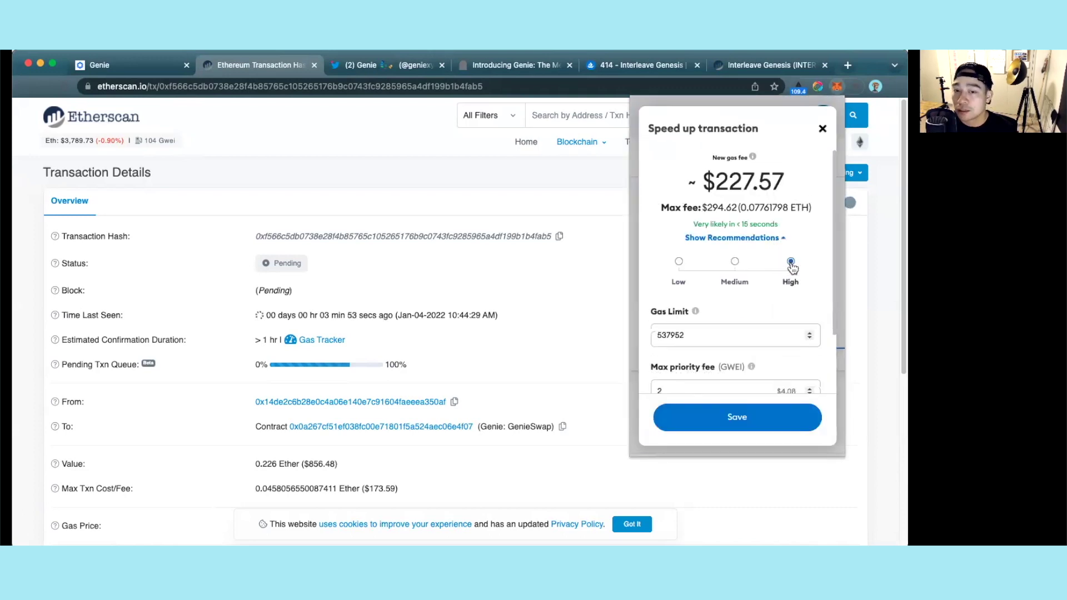
pyautogui.click(776, 429)
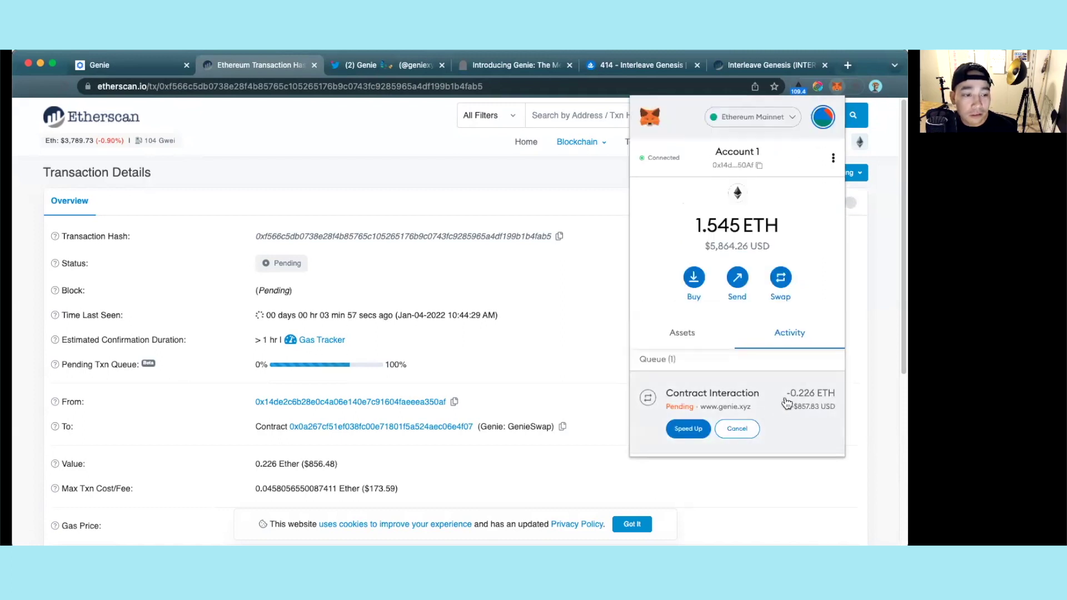
pyautogui.click(837, 86)
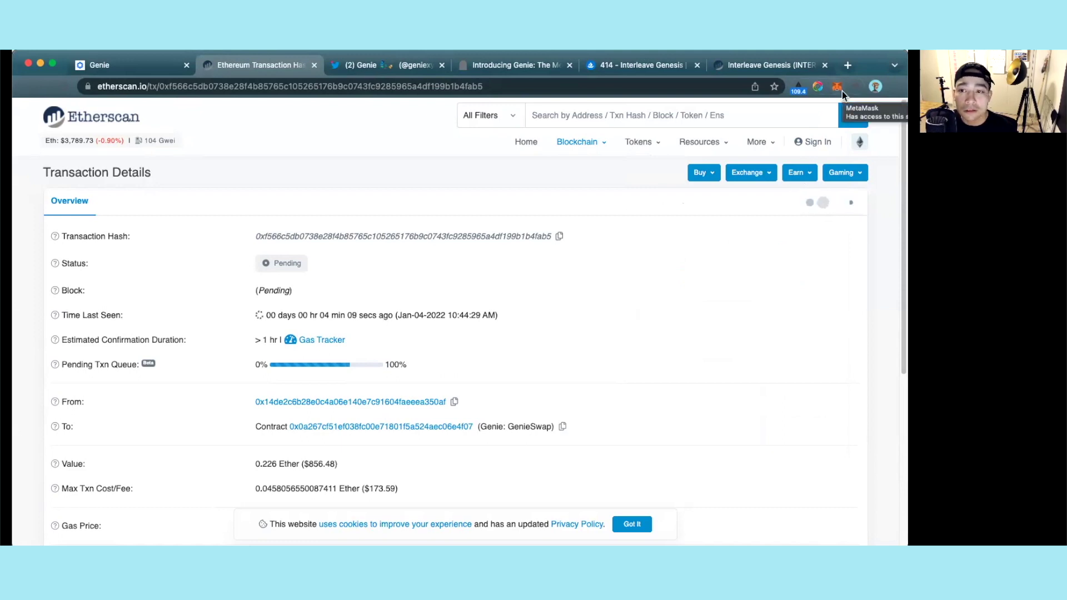
pyautogui.click(313, 65)
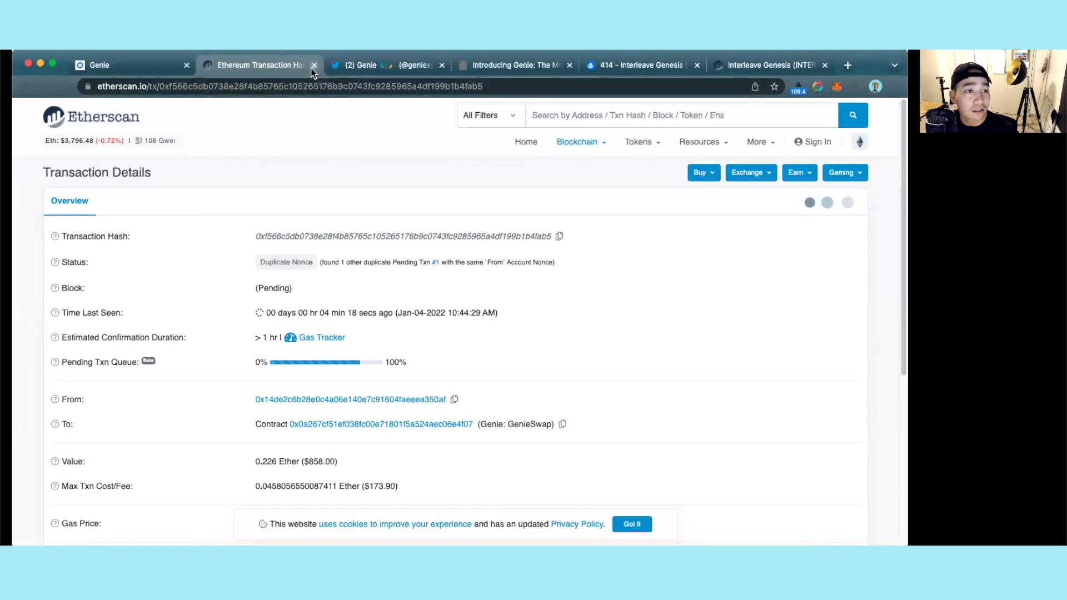
# Close Etherscan and dismiss MetaMask once the 0.226 ETH Contract Interaction shows confirmed
pyautogui.click(313, 66)
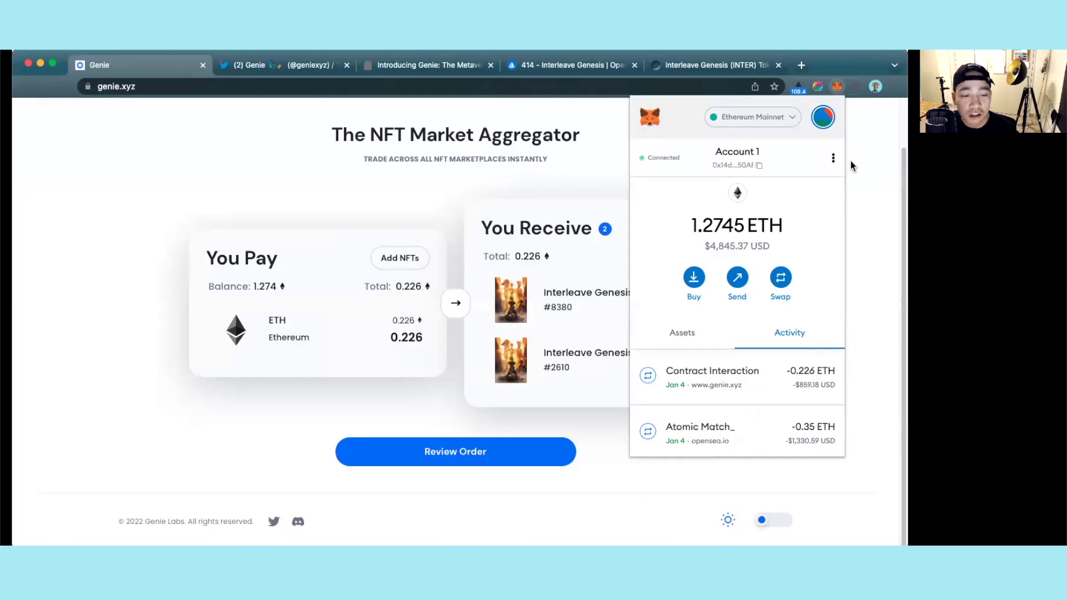
pyautogui.click(851, 161)
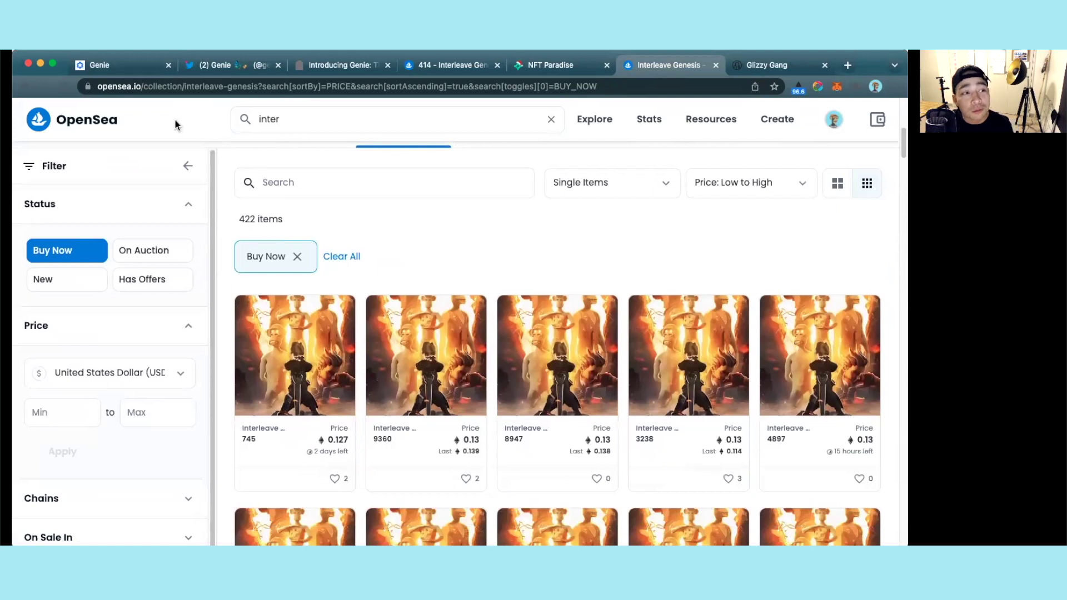
# Compare Genie's Interleave Genesis listings with OpenSea's, where #745 is cheapest at 0.127 ETH
pyautogui.click(139, 67)
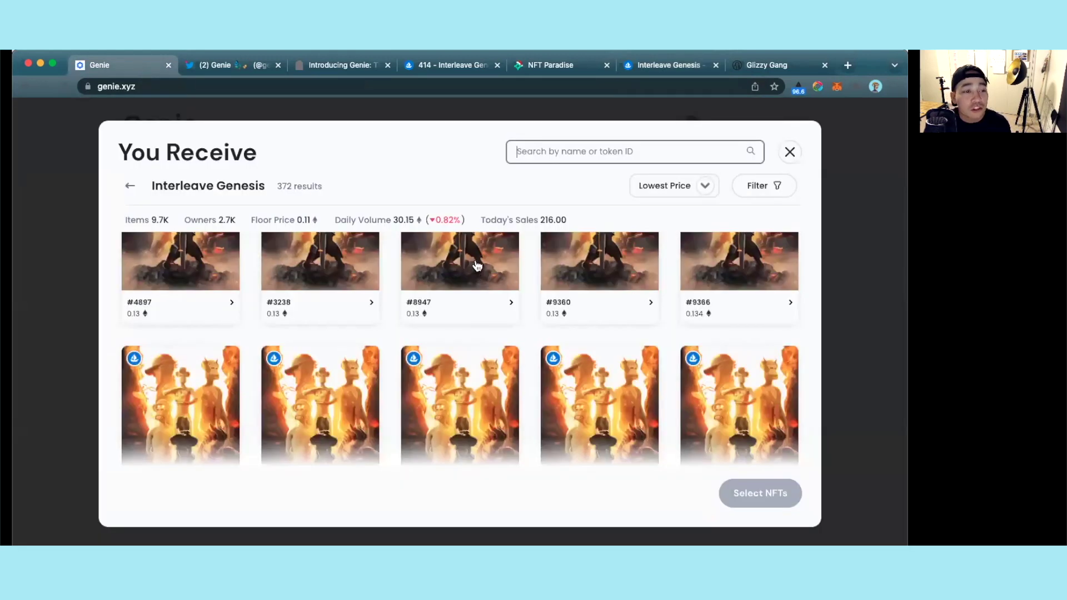
pyautogui.click(647, 64)
pyautogui.scroll(5, 497, 280)
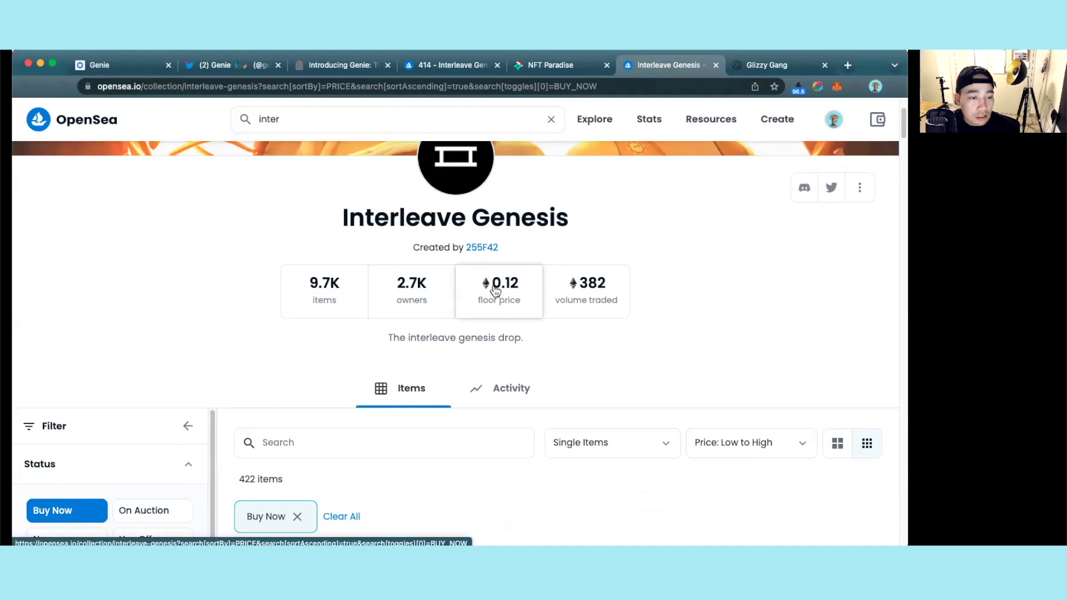
pyautogui.scroll(-5, 495, 290)
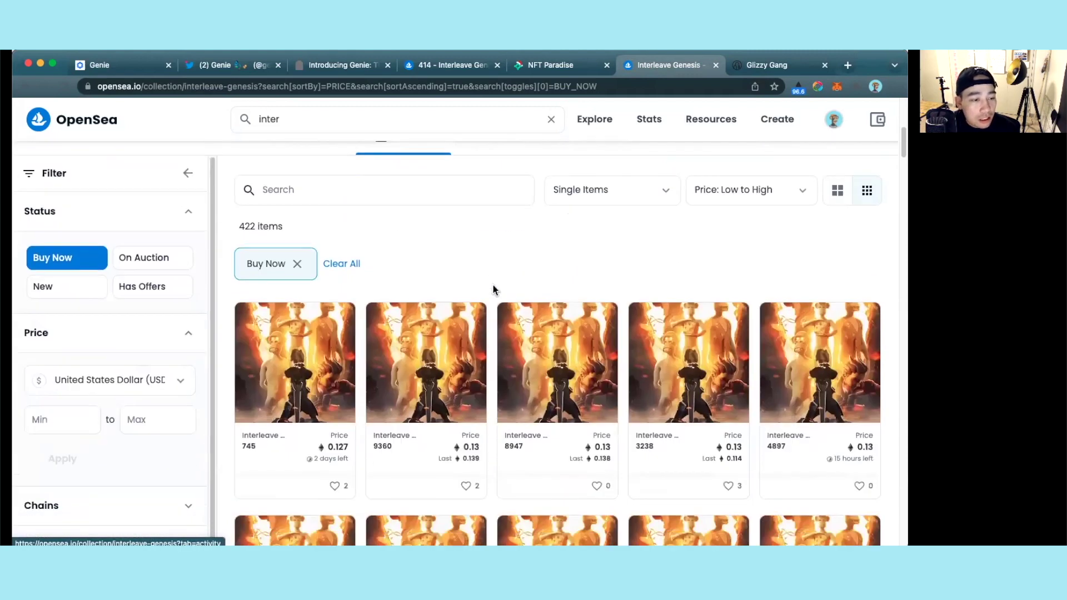
pyautogui.scroll(2, 493, 288)
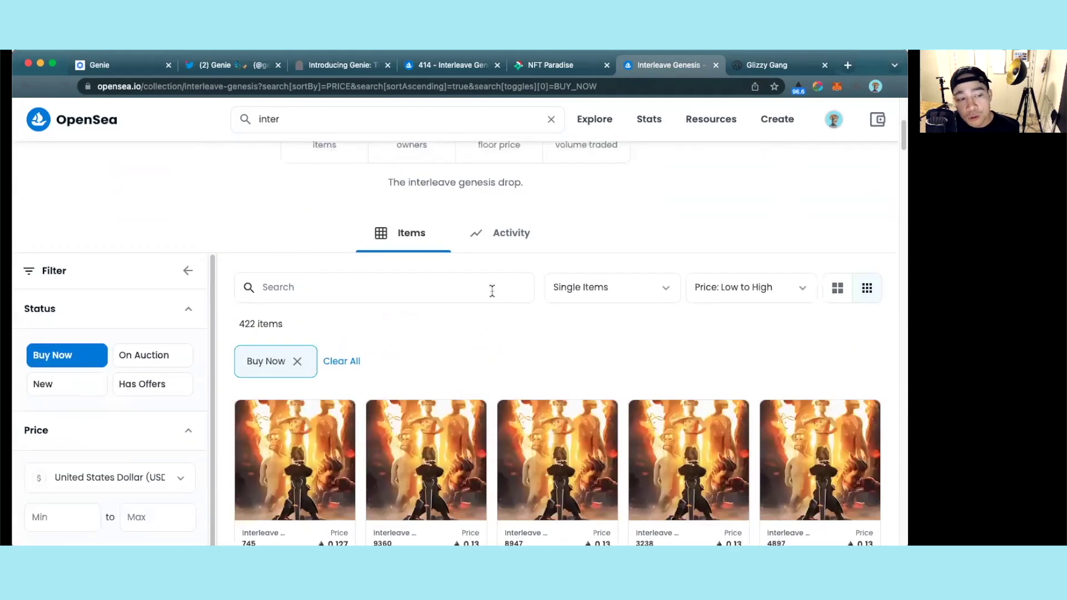
pyautogui.scroll(-8, 507, 323)
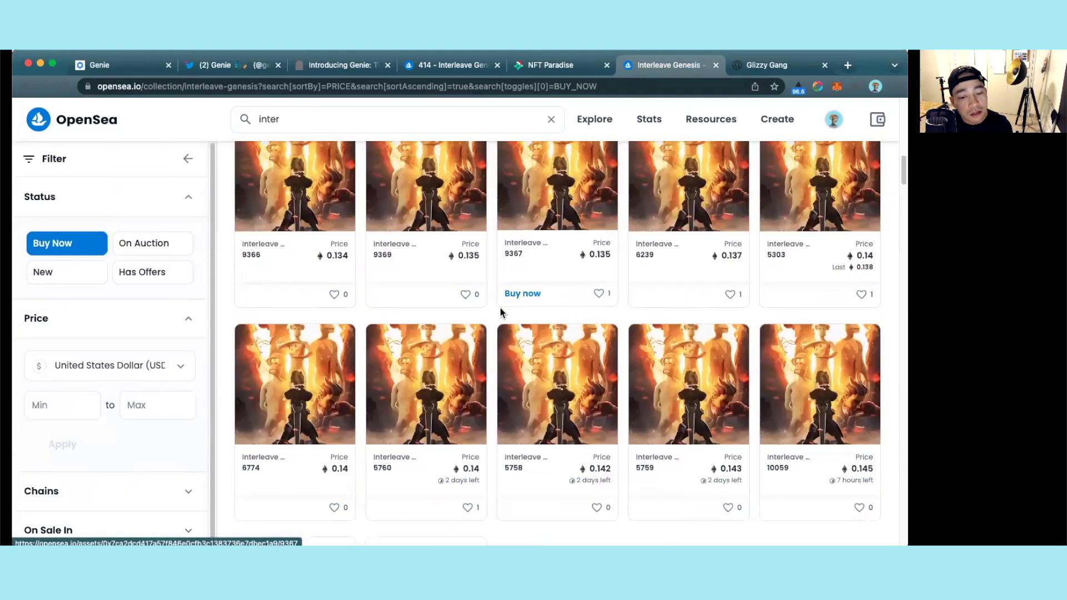
pyautogui.scroll(10, 496, 295)
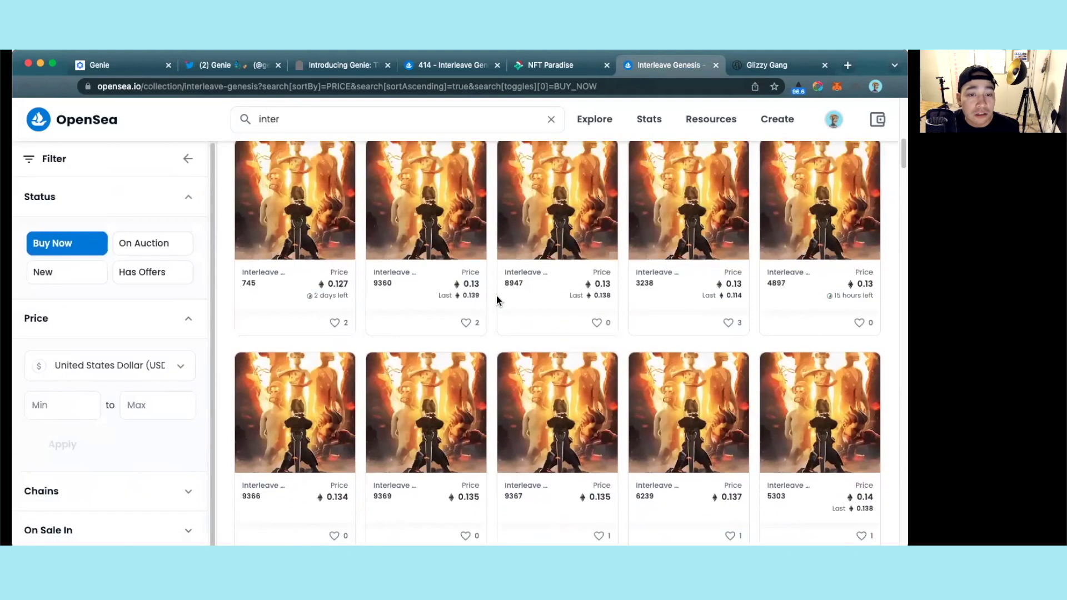